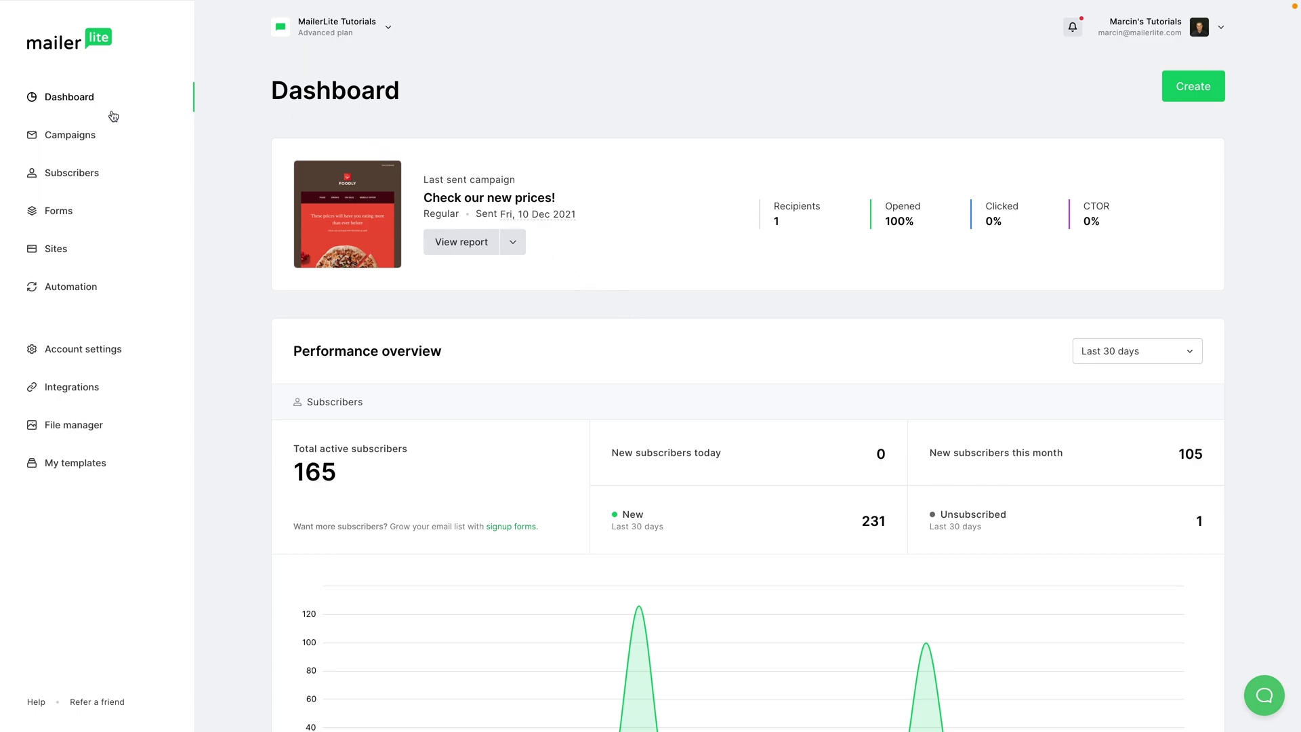
Preview the December sale draft from the Campaigns drafts list, then close the preview
{"action": "left_click", "coordinate": [70, 135]}
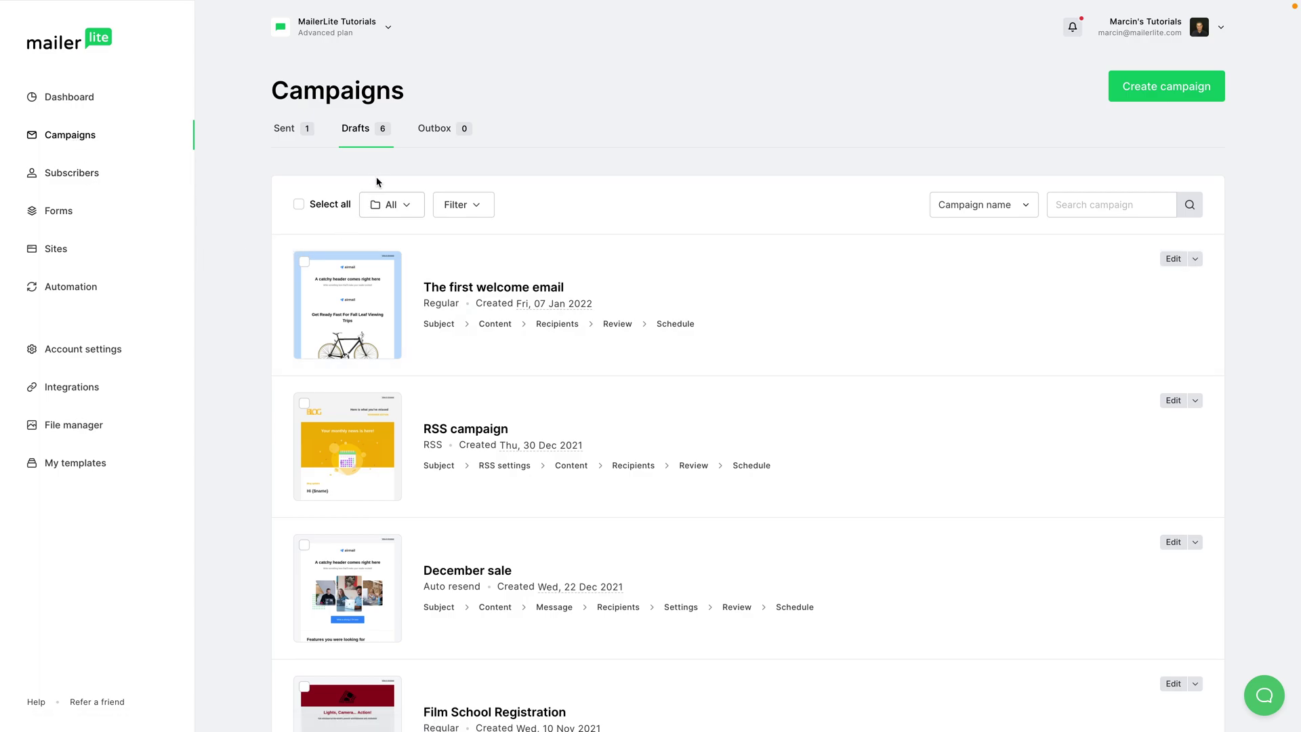
{"action": "mouse_move", "coordinate": [314, 441]}
{"action": "mouse_move", "coordinate": [361, 599]}
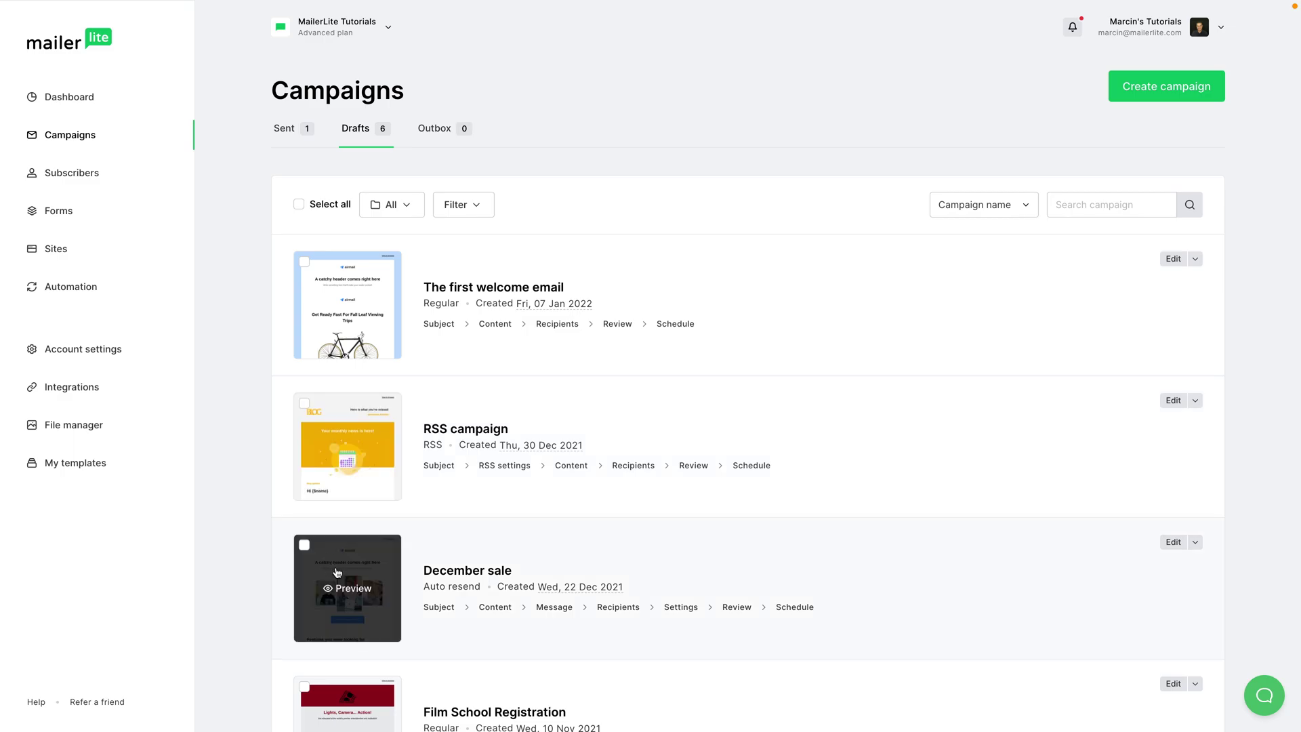
{"action": "left_click", "coordinate": [346, 589]}
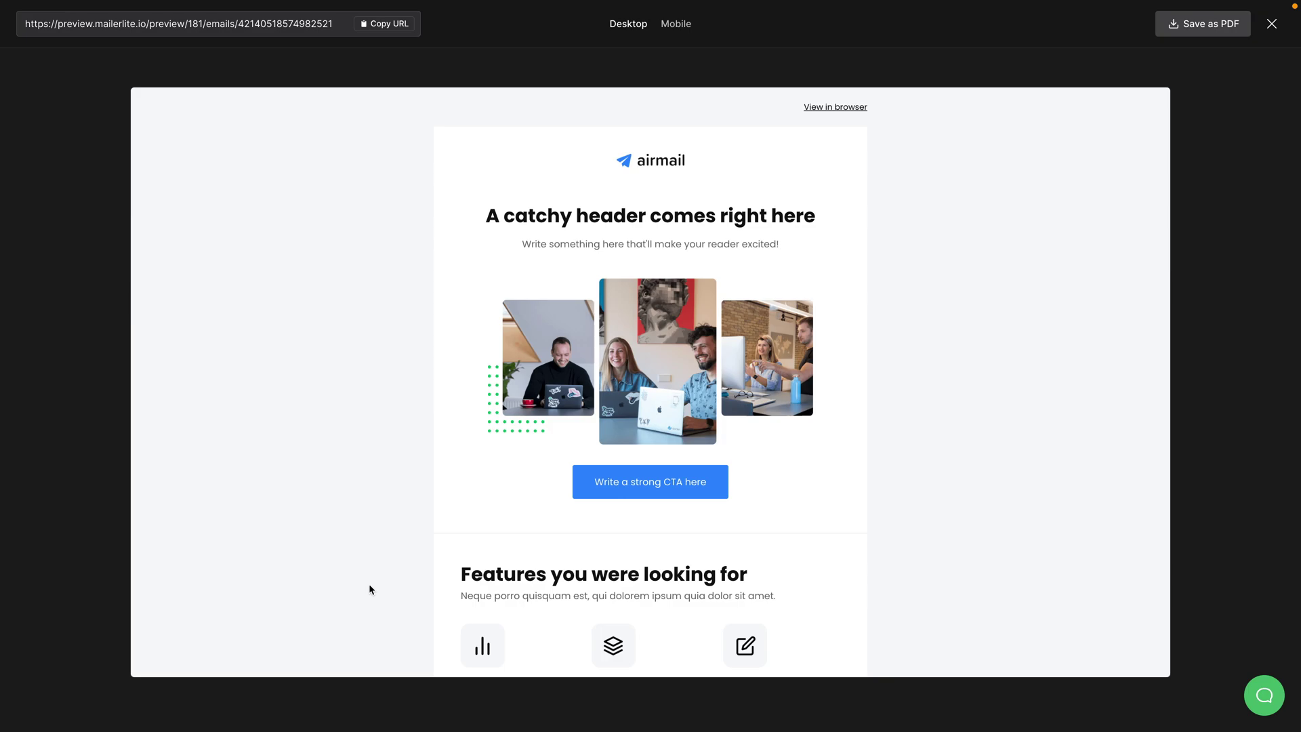
{"action": "left_click", "coordinate": [1272, 27]}
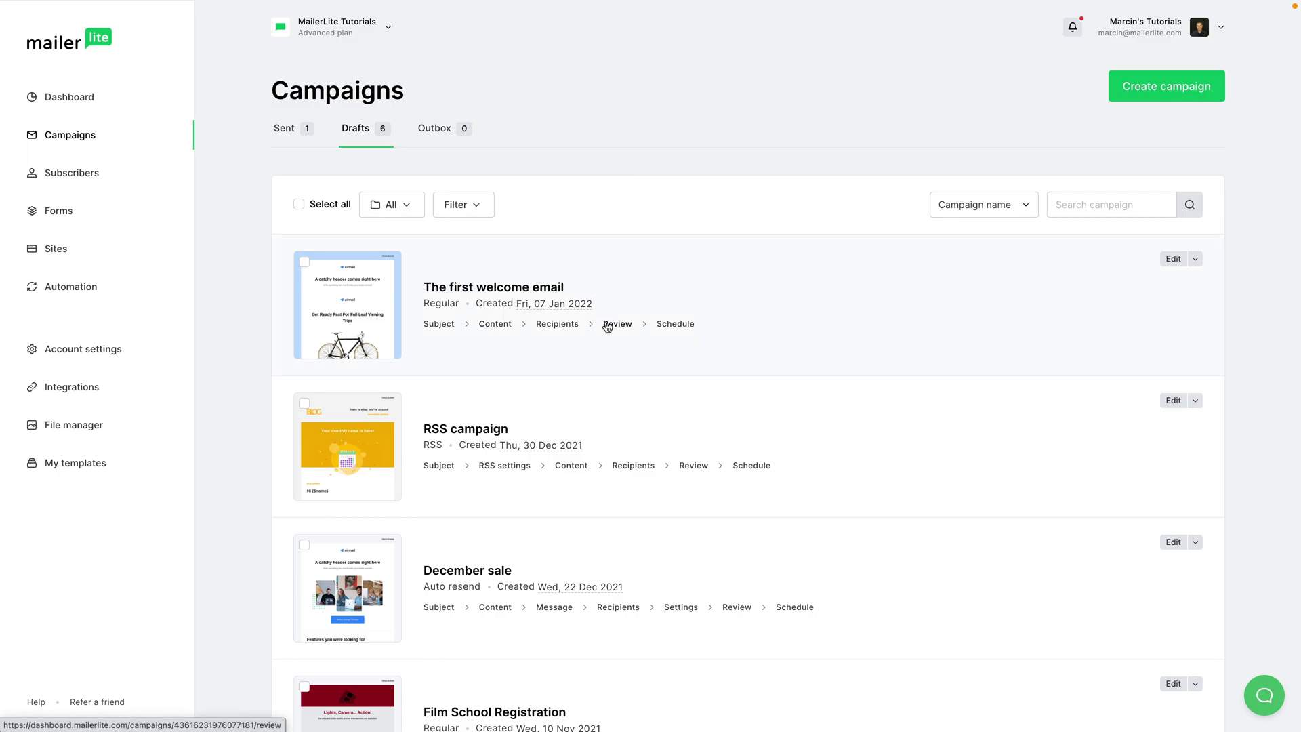
Open The first welcome email's content and send a test copy to your own address
{"action": "left_click", "coordinate": [492, 325]}
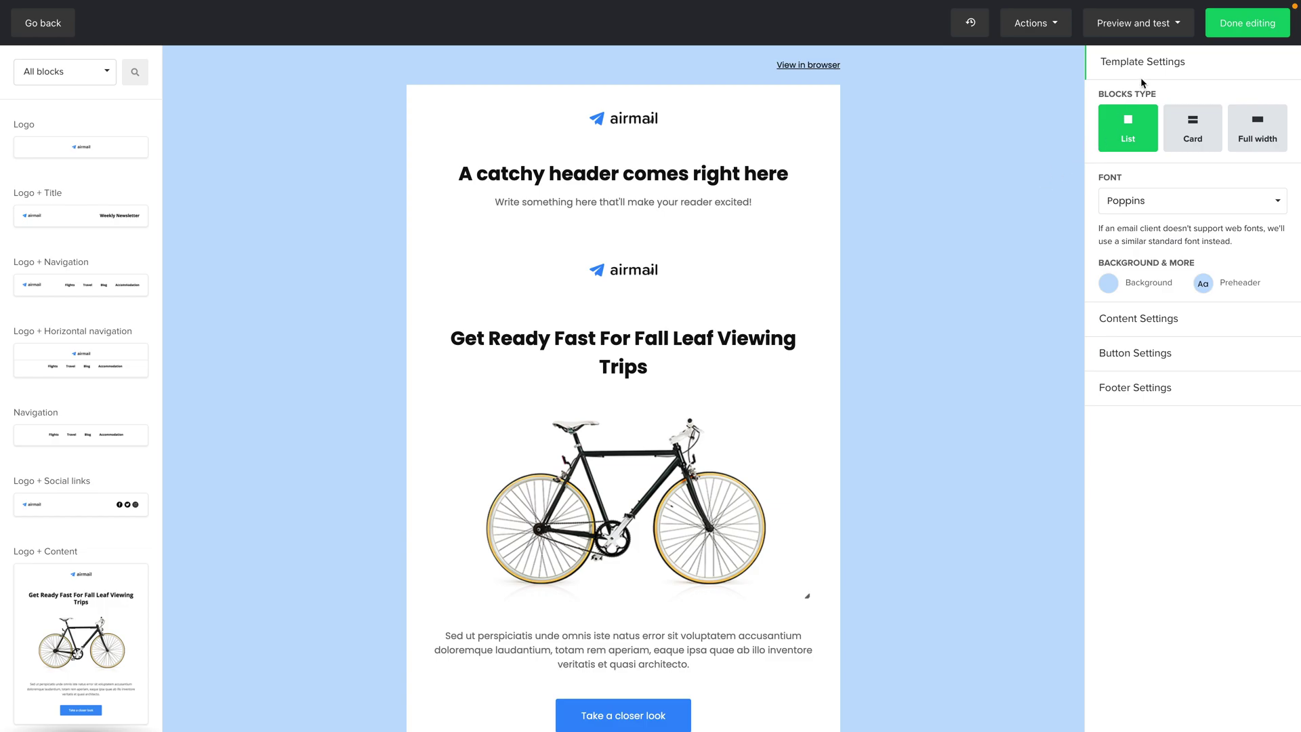
{"action": "left_click", "coordinate": [1152, 27]}
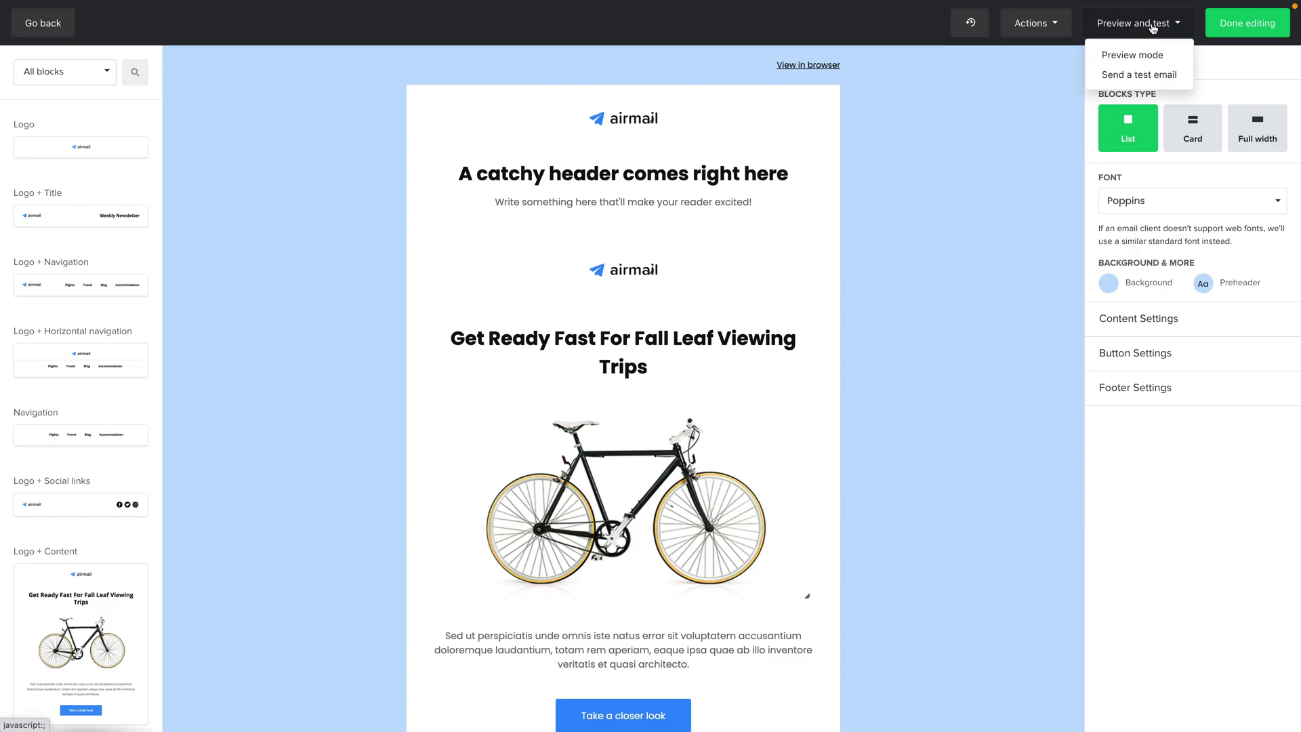
{"action": "left_click", "coordinate": [1125, 76]}
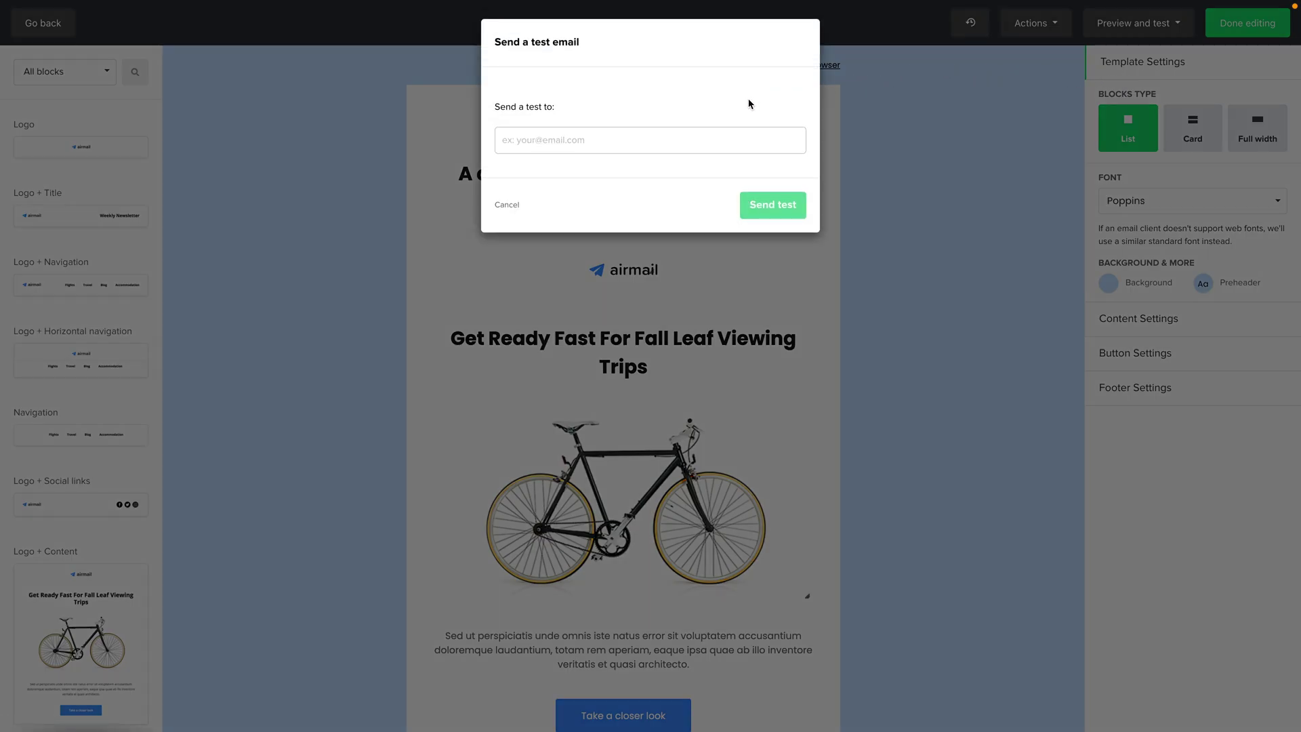
{"action": "left_click", "coordinate": [657, 138]}
{"action": "key", "text": "ctrl+v"}
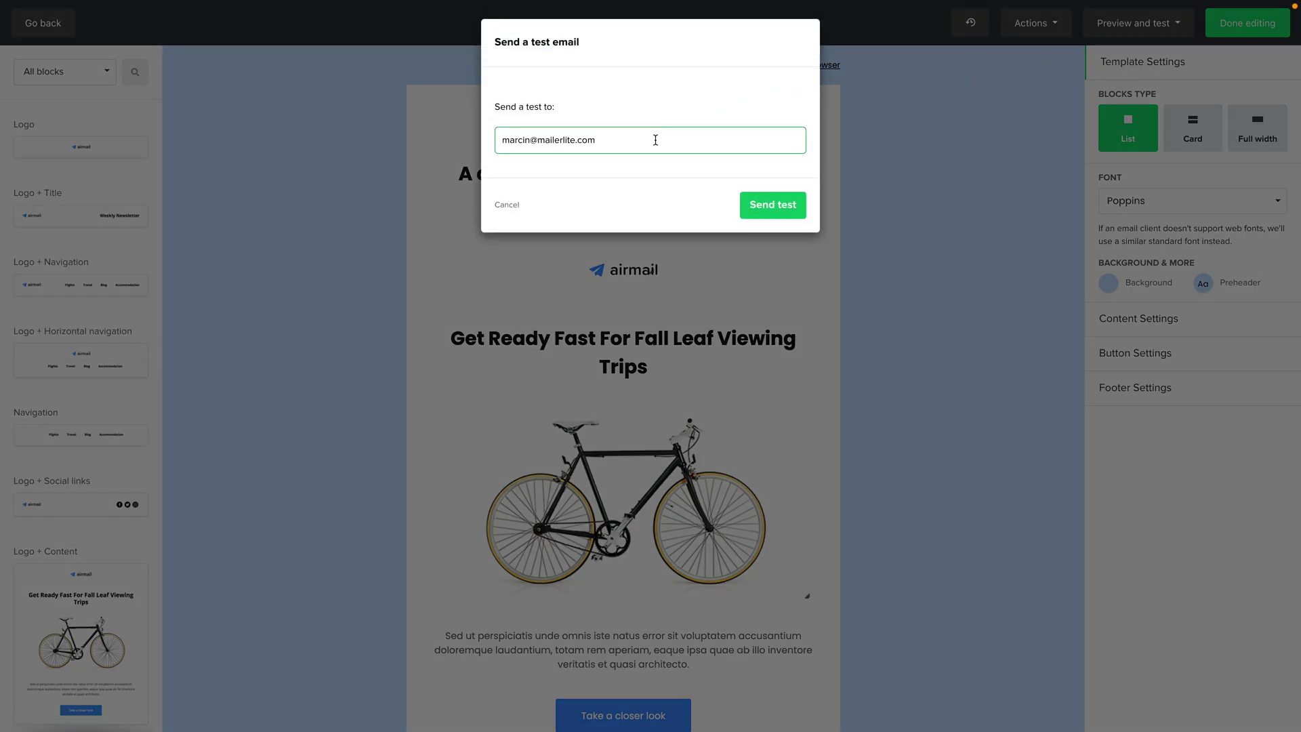
{"action": "left_click", "coordinate": [777, 206]}
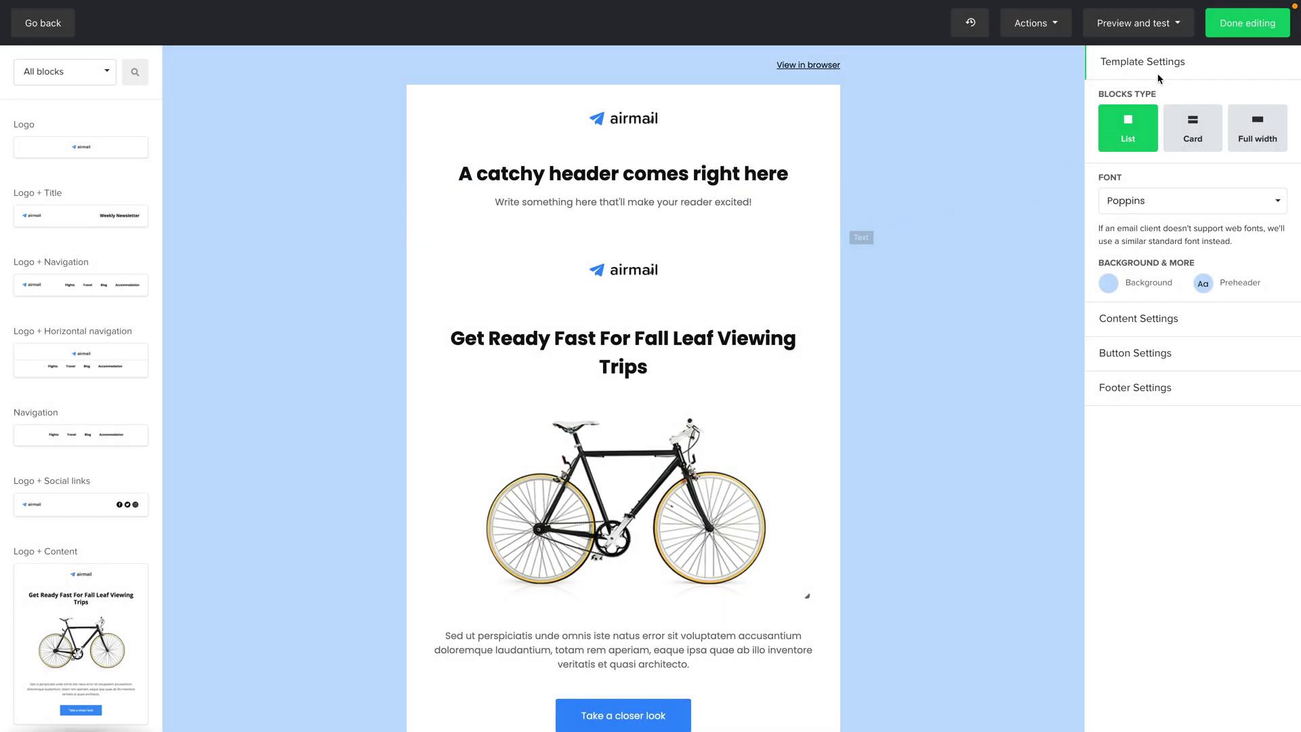
View the welcome email in full desktop Preview mode, then return to the editor
{"action": "left_click", "coordinate": [1174, 27]}
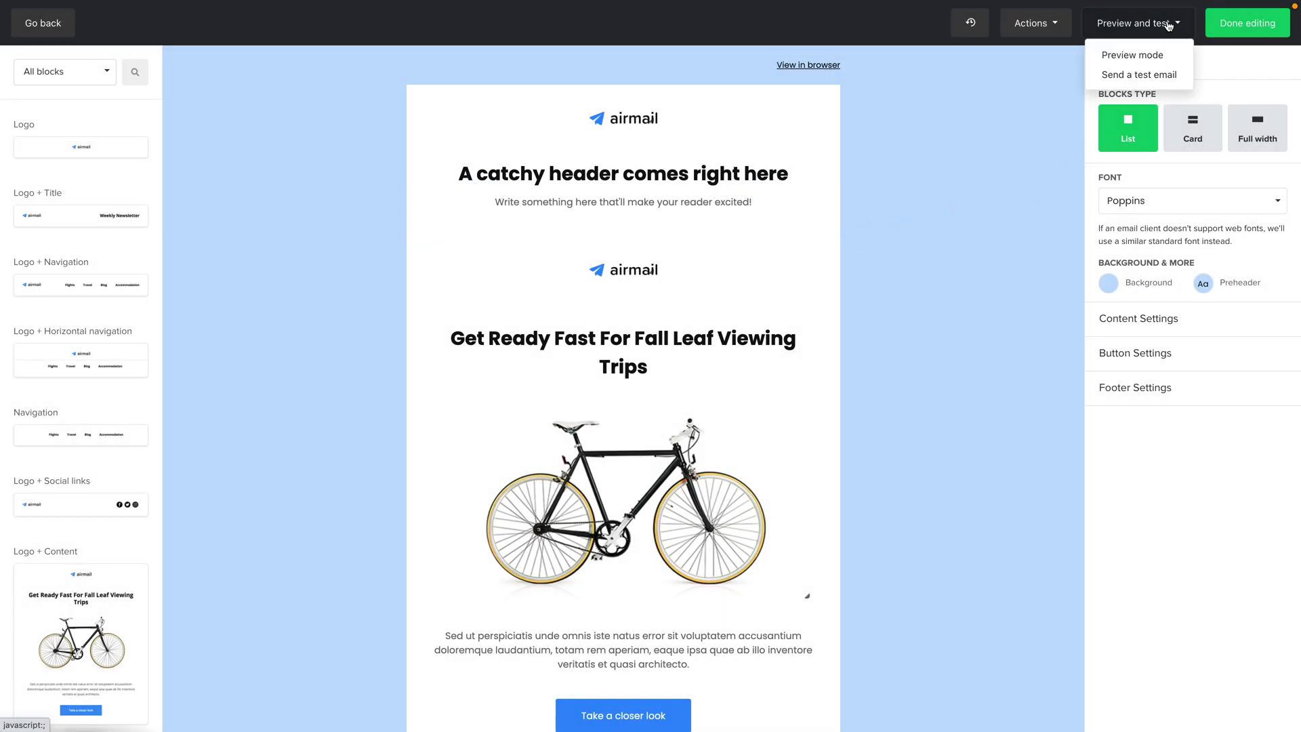
{"action": "left_click", "coordinate": [1127, 55]}
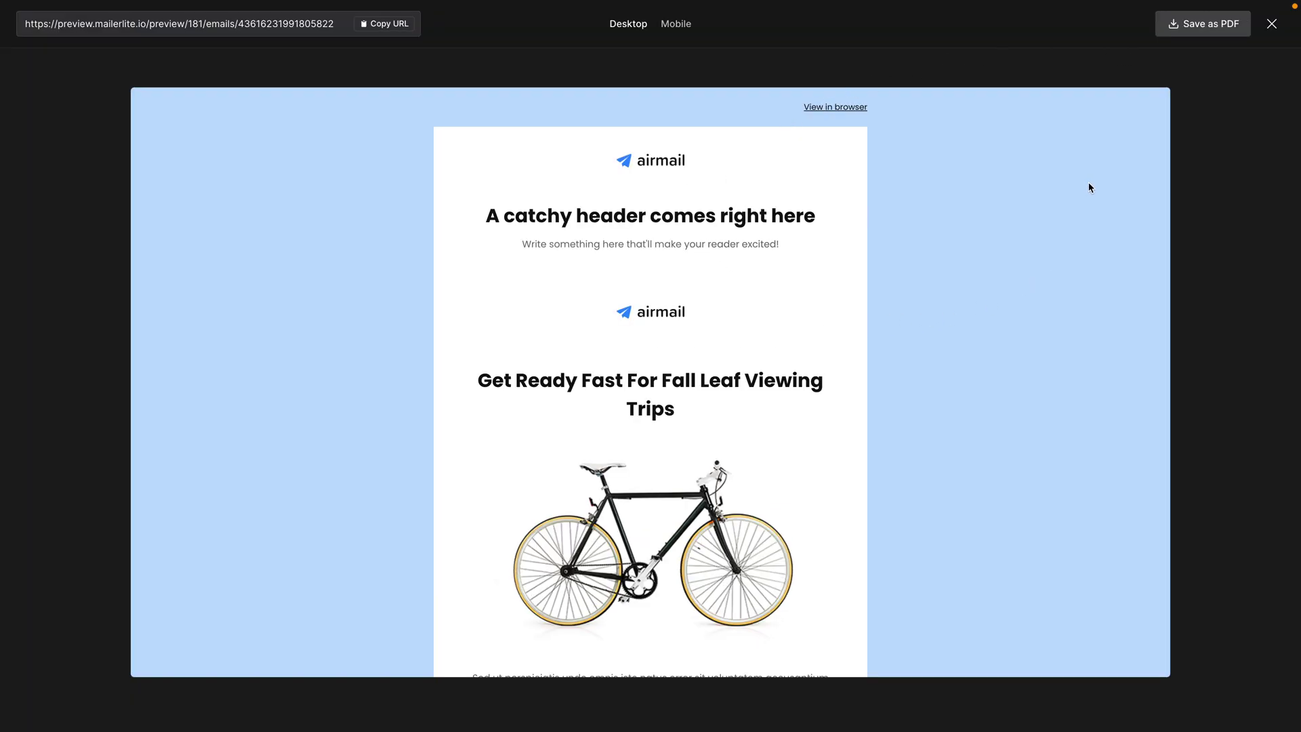
{"action": "left_click", "coordinate": [1272, 24]}
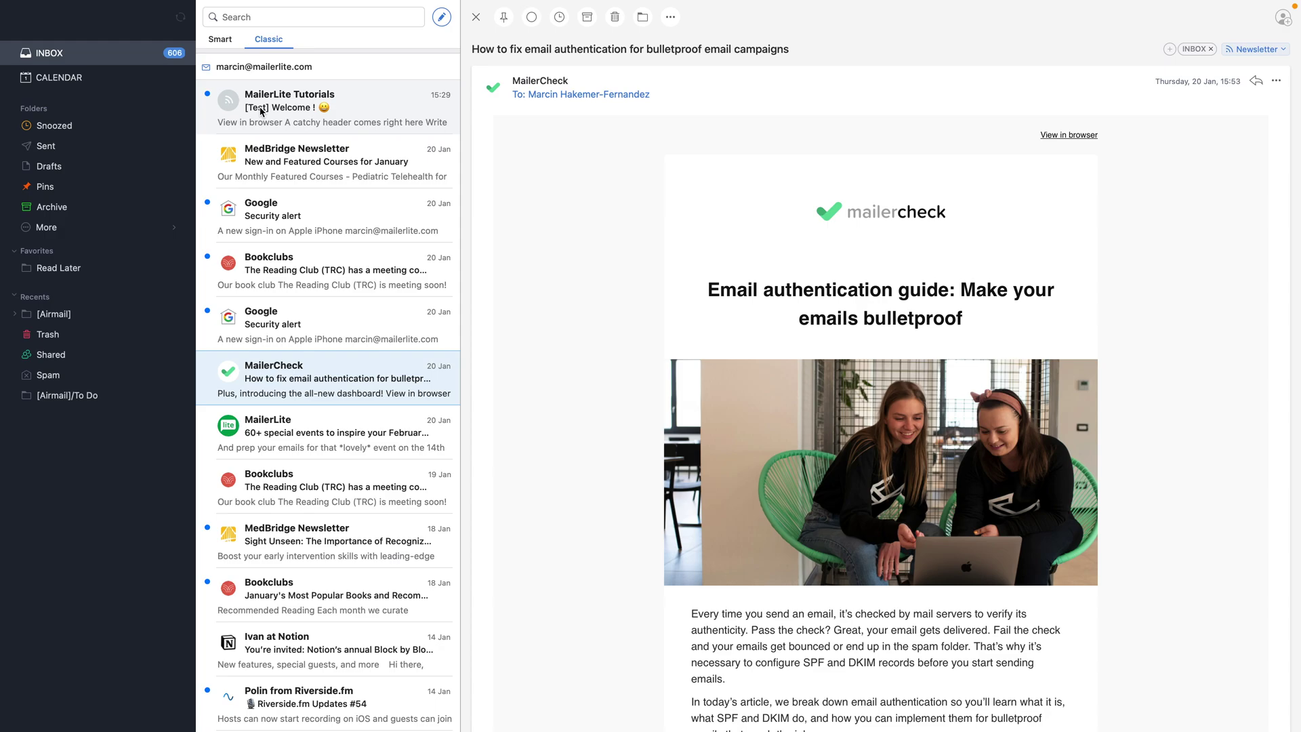
Read the [Test] Welcome email from MailerLite Tutorials in Airmail down to its footer
{"action": "left_click", "coordinate": [362, 110]}
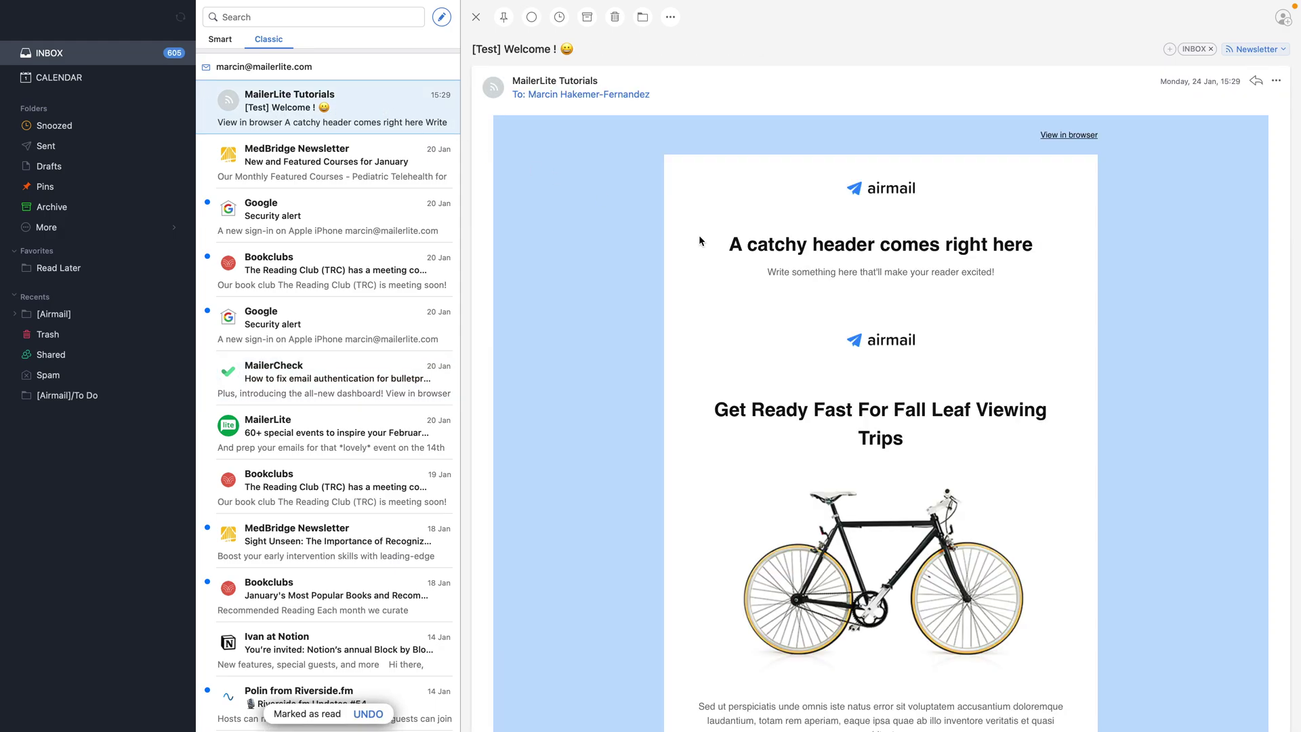
{"action": "scroll", "coordinate": [1130, 328], "scroll_direction": "down", "scroll_amount": 10}
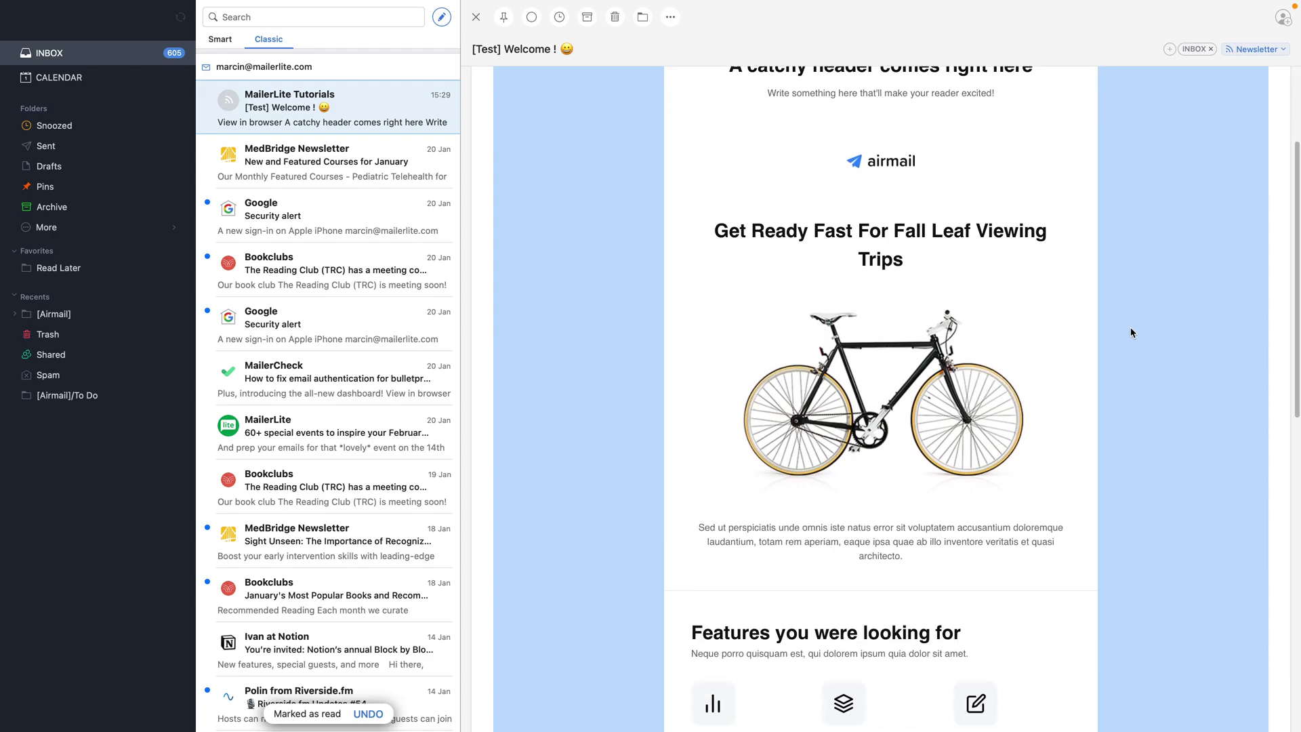
{"action": "scroll", "coordinate": [1130, 332], "scroll_direction": "down", "scroll_amount": 5}
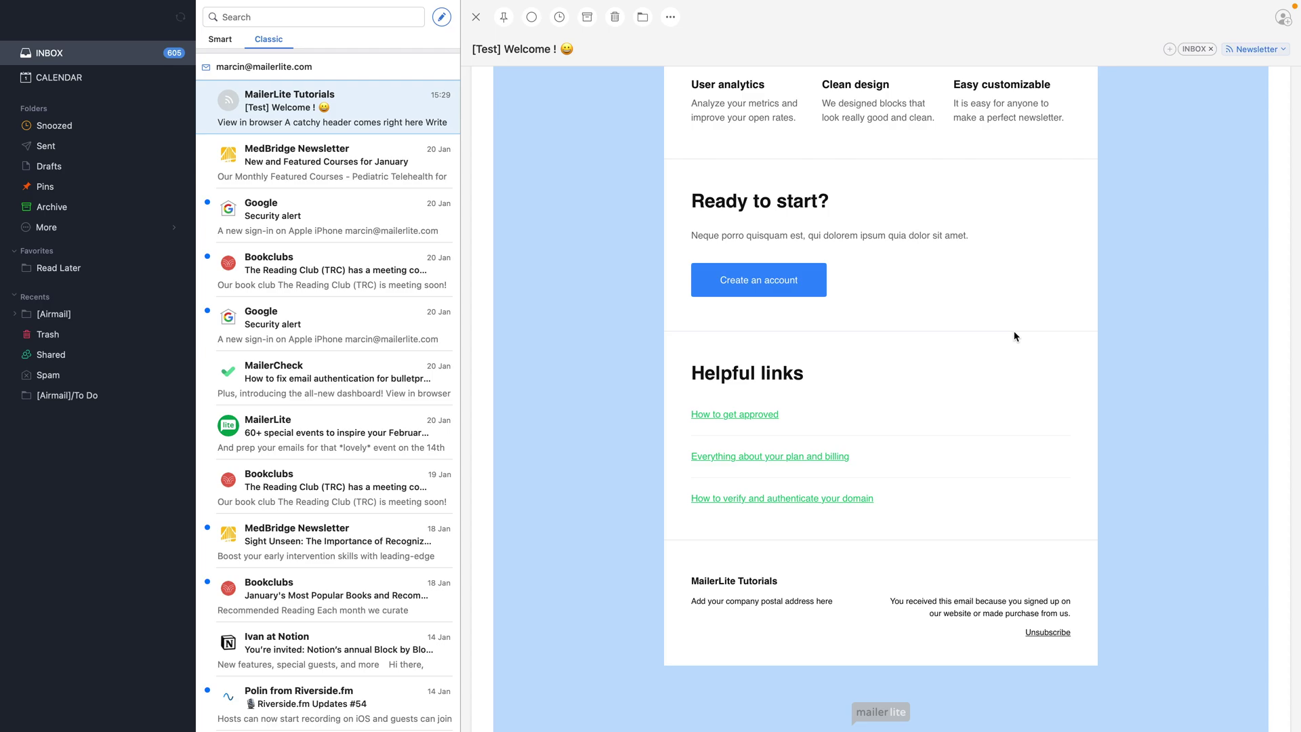
{"action": "scroll", "coordinate": [1014, 337], "scroll_direction": "up", "scroll_amount": 15}
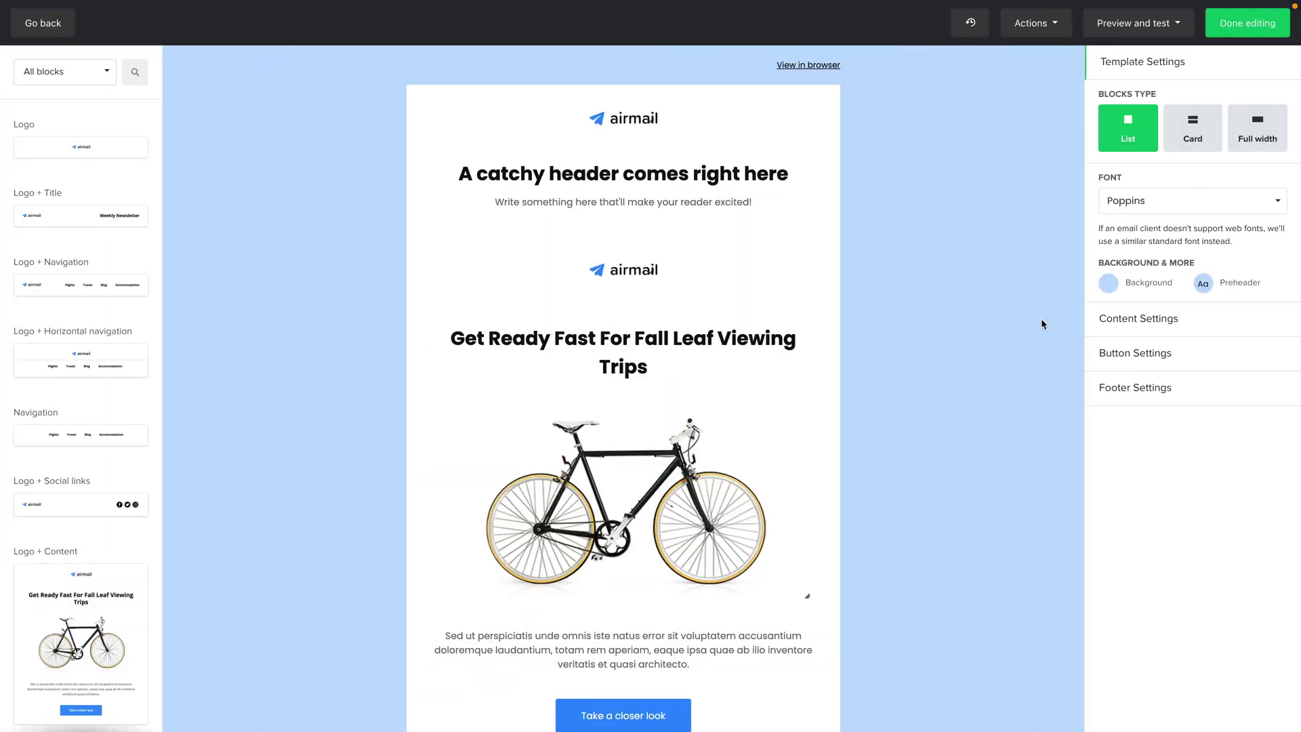
Keep all 165 active subscribers as recipients and continue to the review step
{"action": "left_click", "coordinate": [1251, 33]}
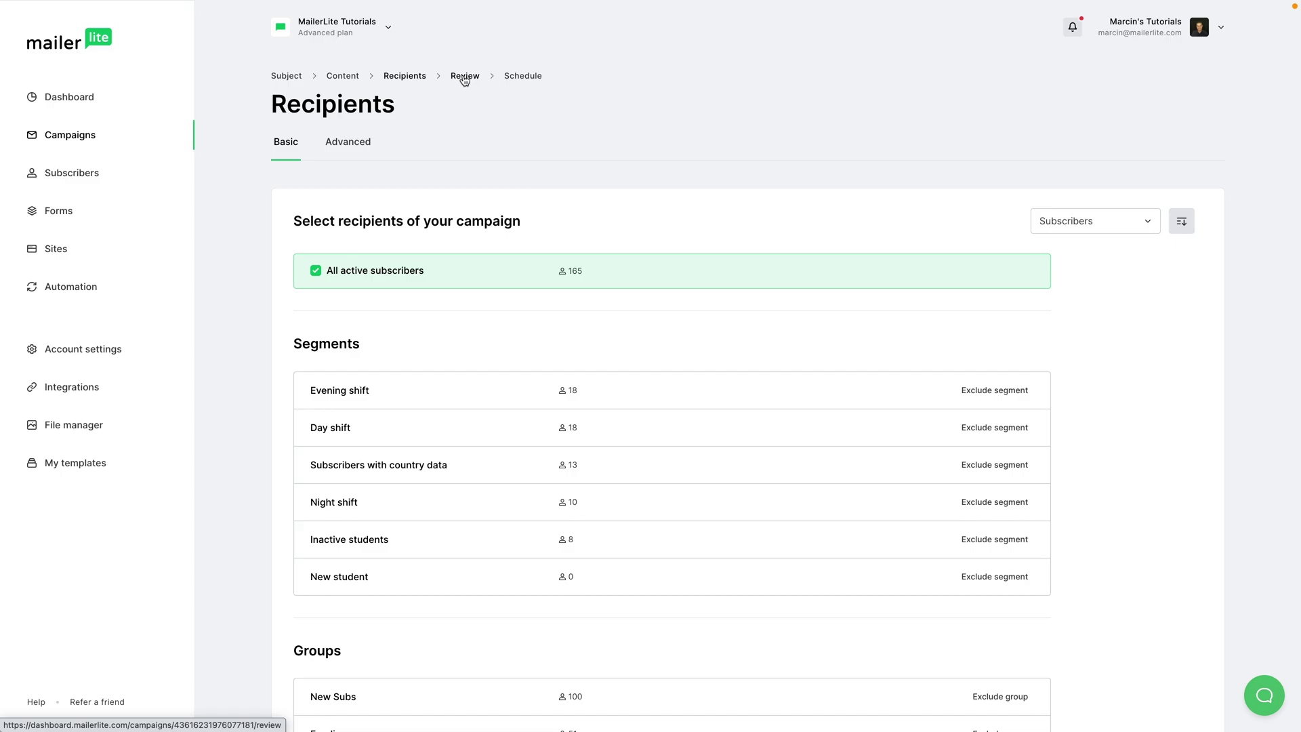
{"action": "scroll", "coordinate": [538, 126], "scroll_direction": "down", "scroll_amount": 6}
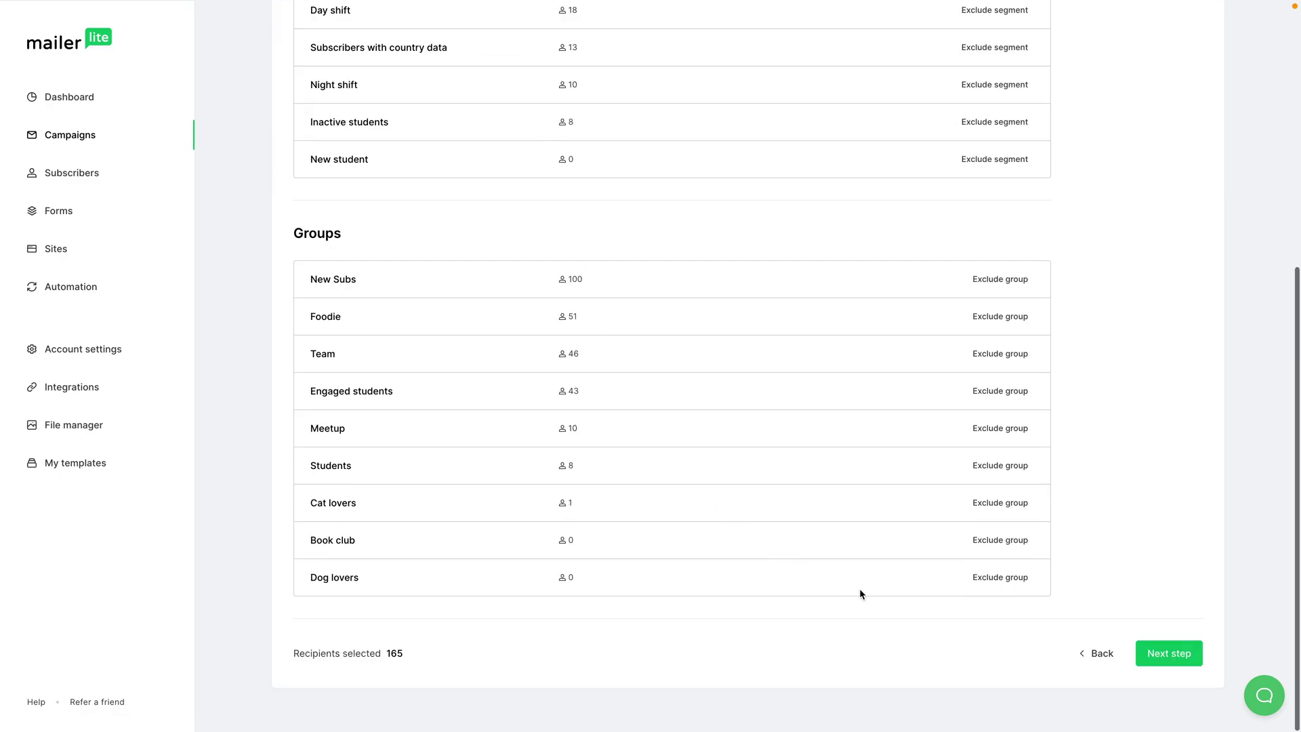
{"action": "left_click", "coordinate": [1165, 652]}
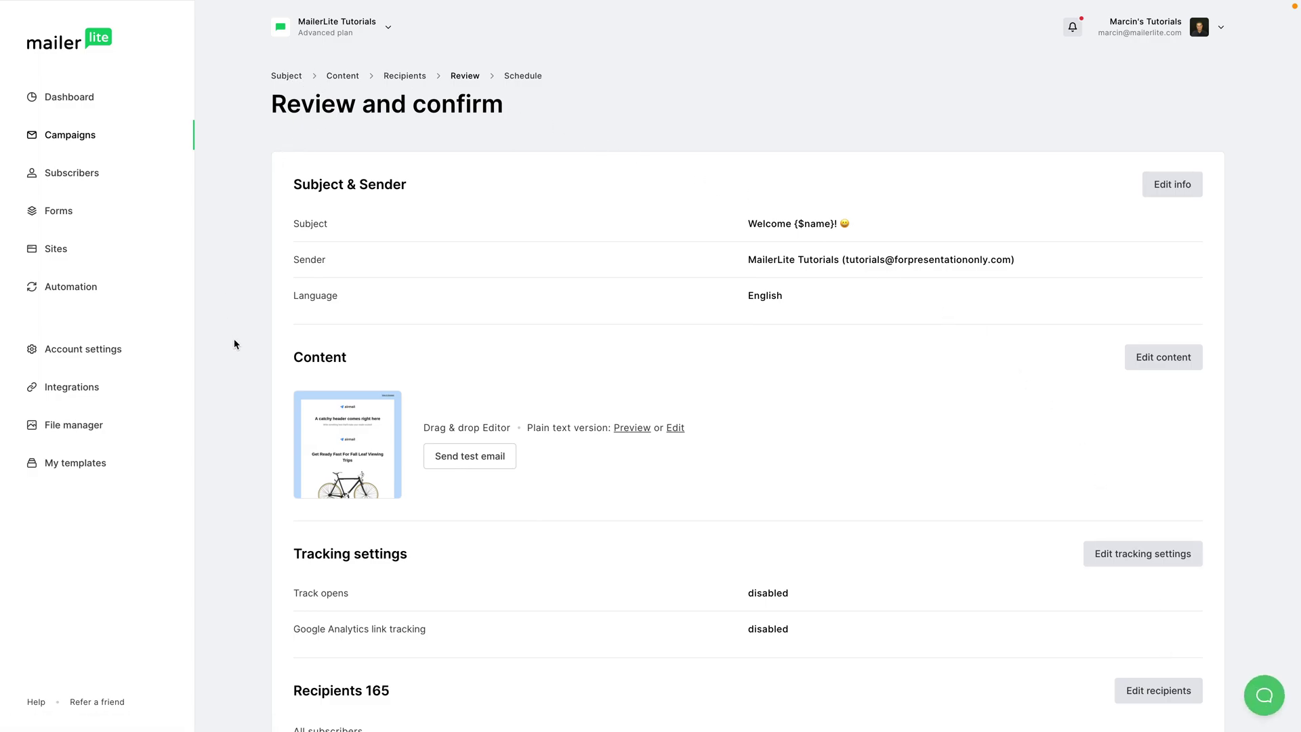
Bring up the Send test email form on the review page and cancel it
{"action": "mouse_move", "coordinate": [364, 470]}
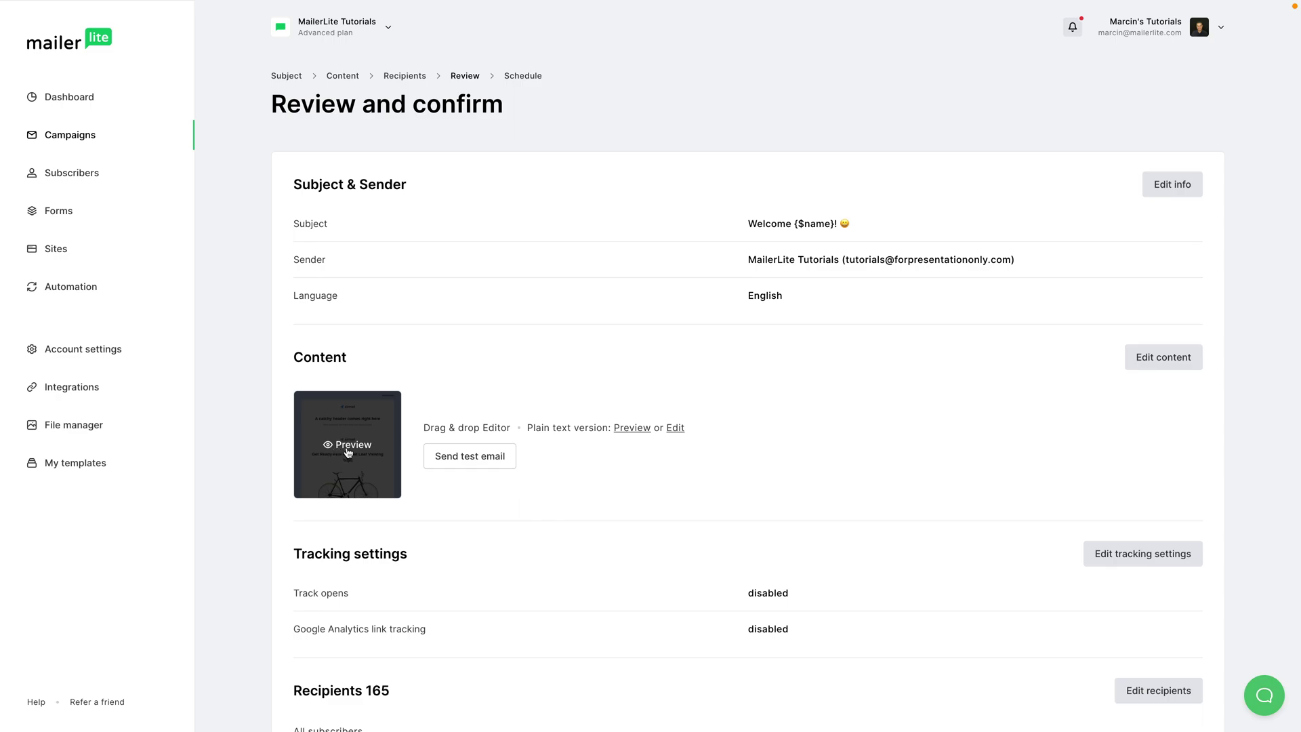
{"action": "left_click", "coordinate": [500, 460]}
{"action": "left_click", "coordinate": [762, 436]}
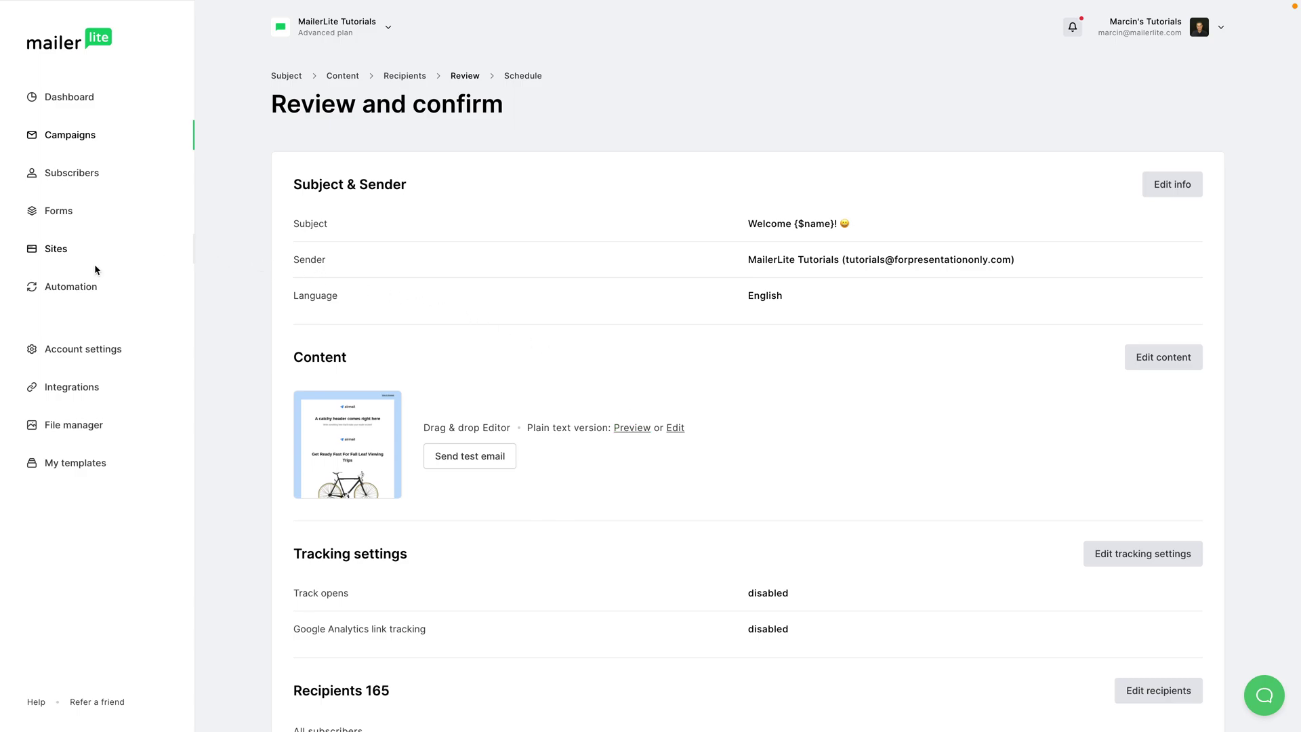
Open the Travel Agency automation workflow for editing from the Automations list
{"action": "left_click", "coordinate": [68, 287]}
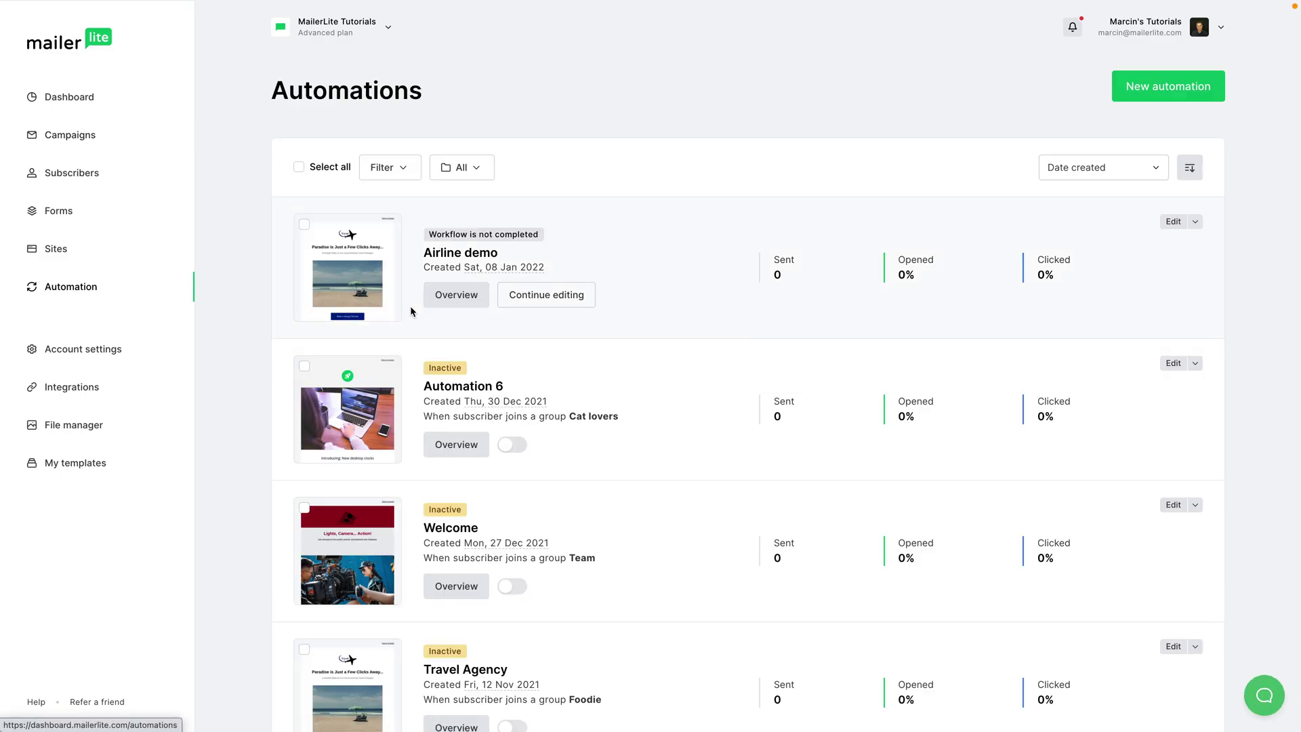
{"action": "scroll", "coordinate": [855, 407], "scroll_direction": "down", "scroll_amount": 4}
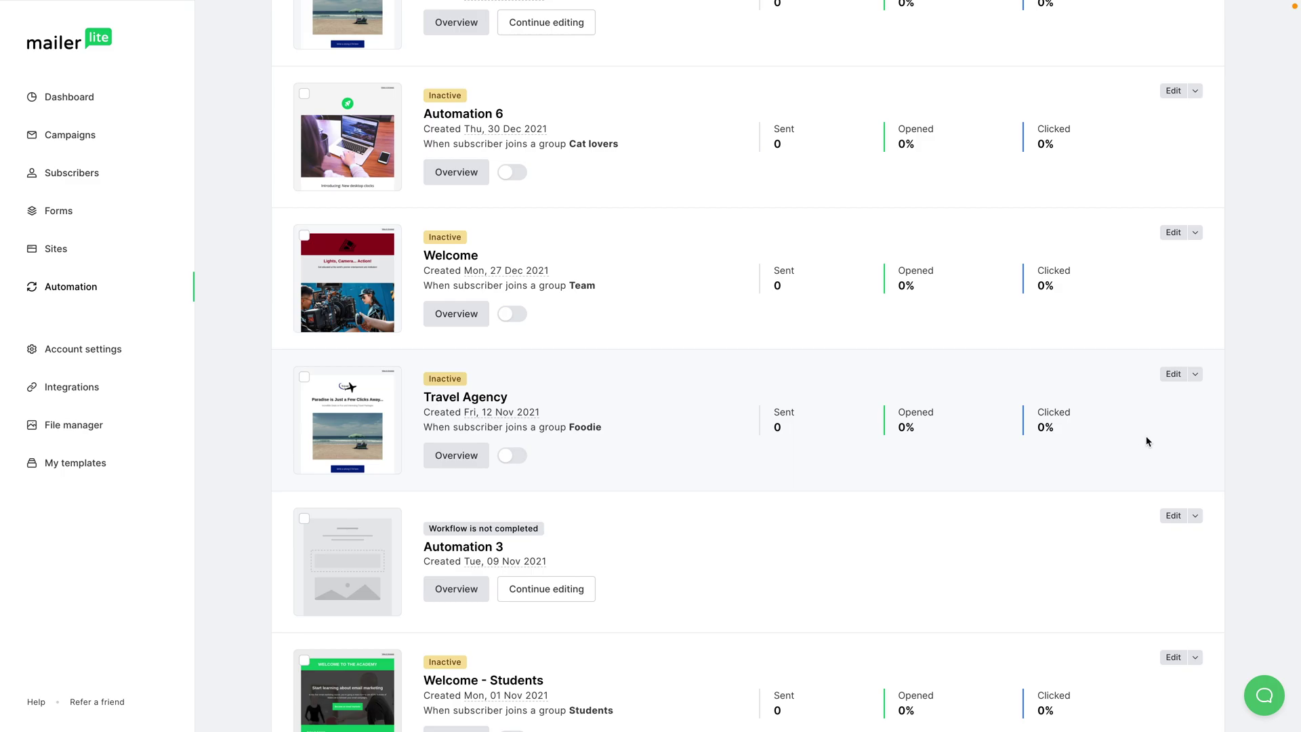
{"action": "left_click", "coordinate": [1173, 374]}
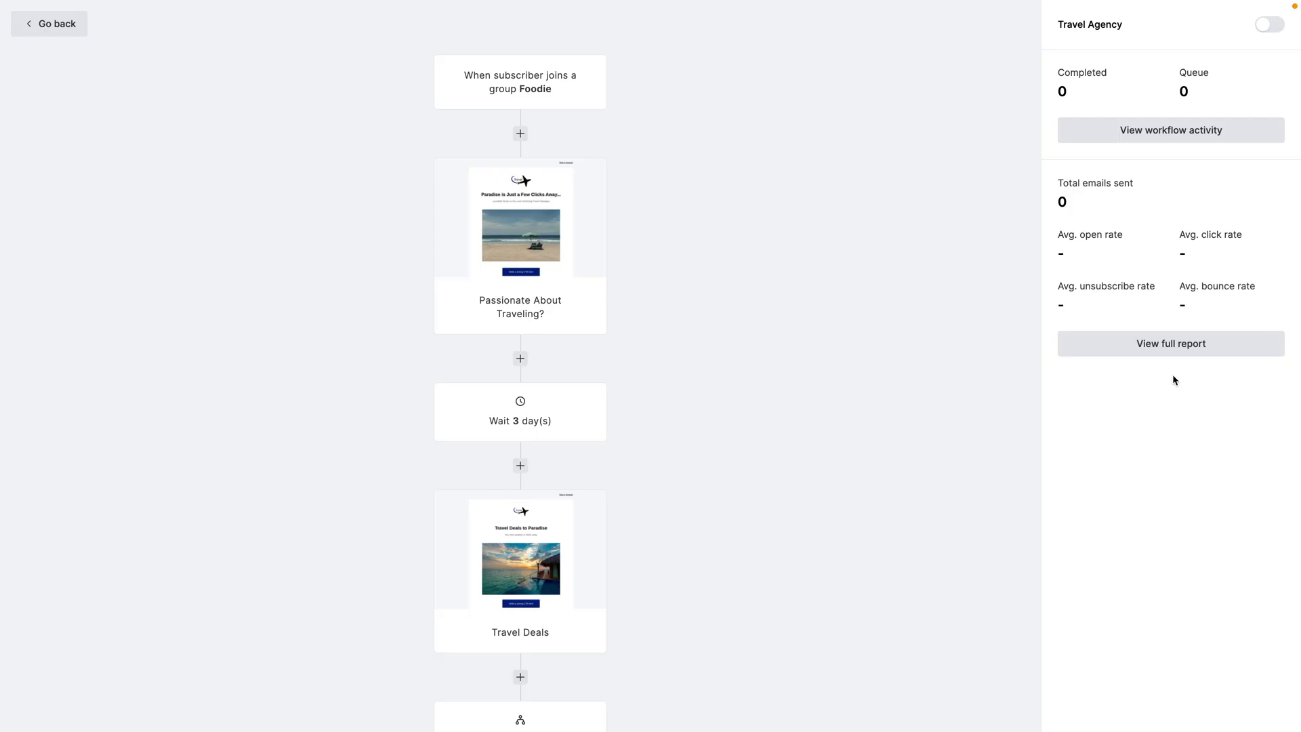
{"action": "scroll", "coordinate": [560, 261], "scroll_direction": "down", "scroll_amount": 4}
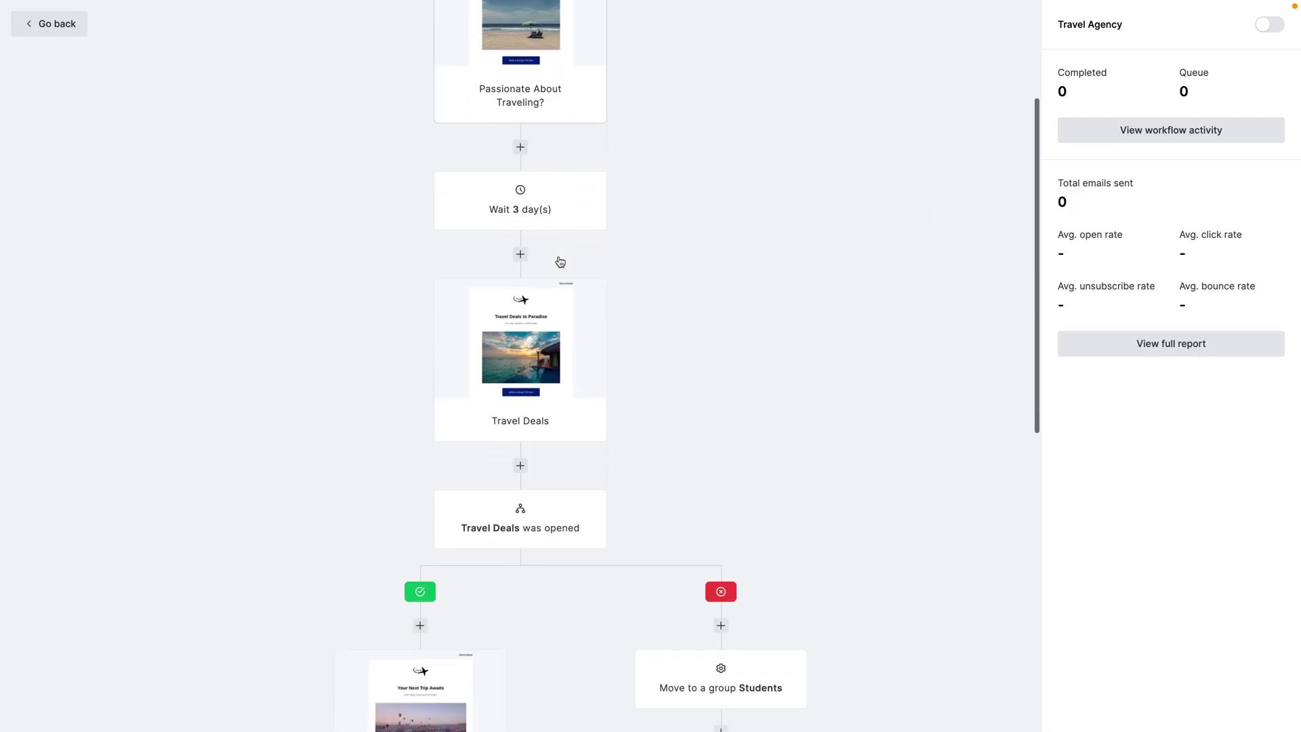
{"action": "scroll", "coordinate": [560, 261], "scroll_direction": "up", "scroll_amount": 4}
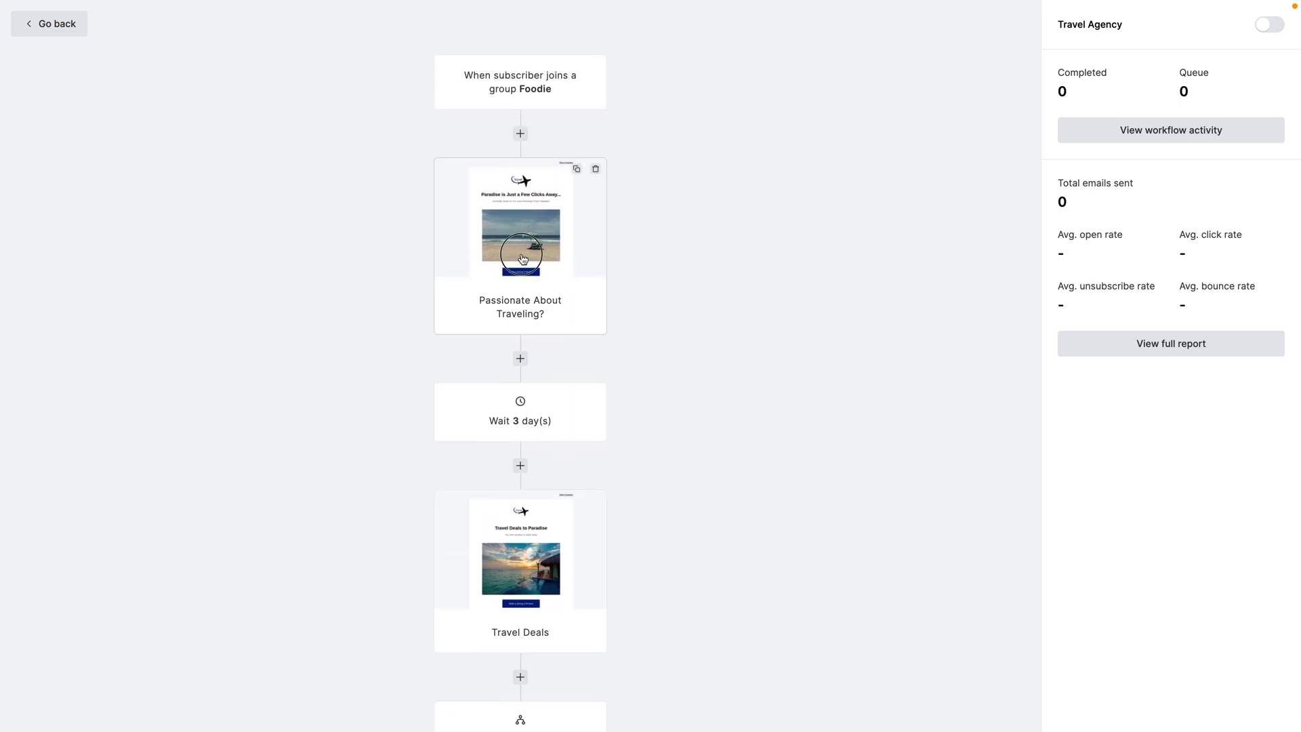
Inspect the Passionate About Traveling? email step without changes and return to the automations list
{"action": "left_click", "coordinate": [522, 259]}
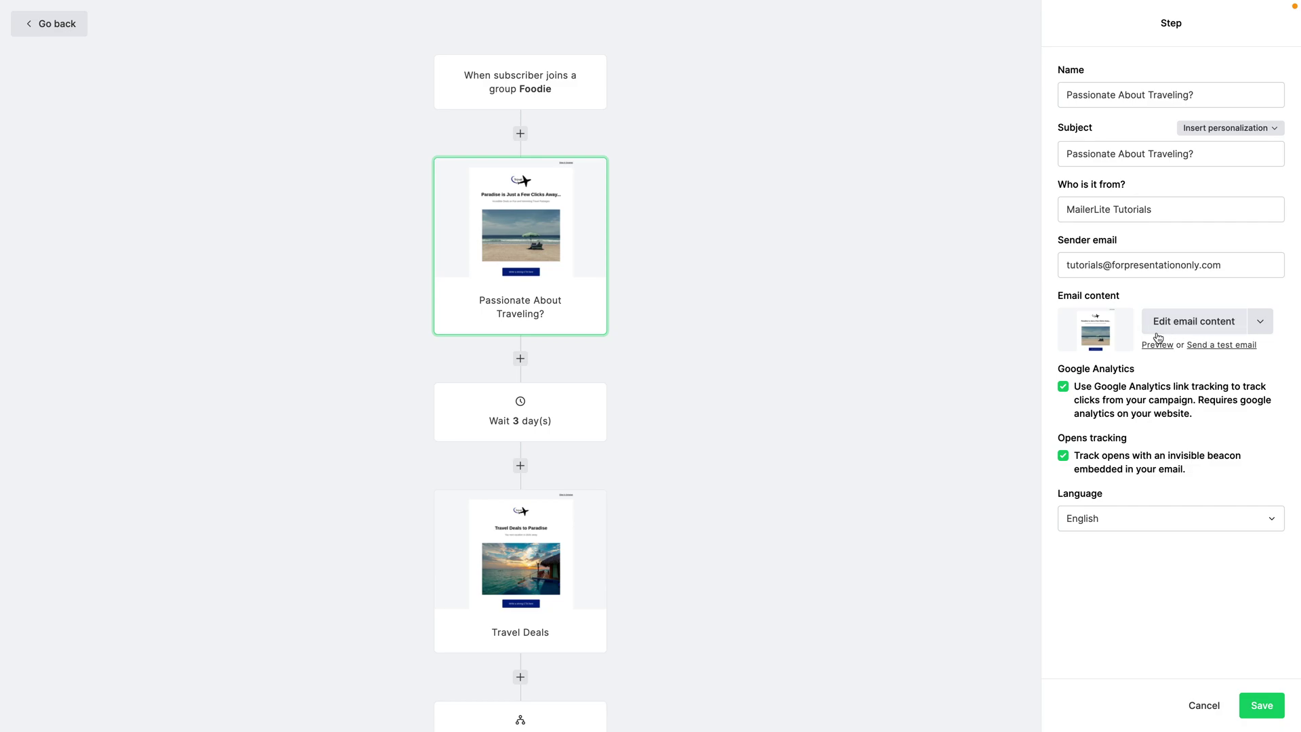
{"action": "left_click", "coordinate": [1207, 706]}
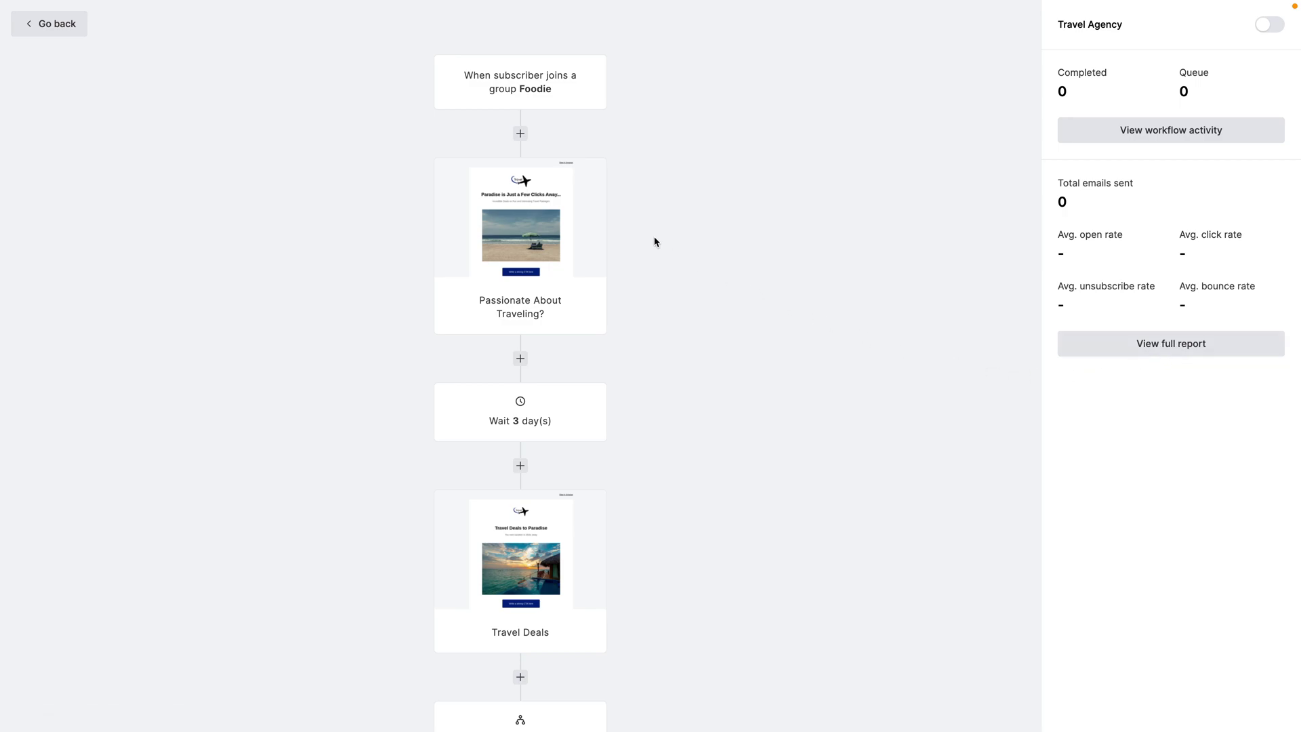
{"action": "left_click", "coordinate": [65, 27]}
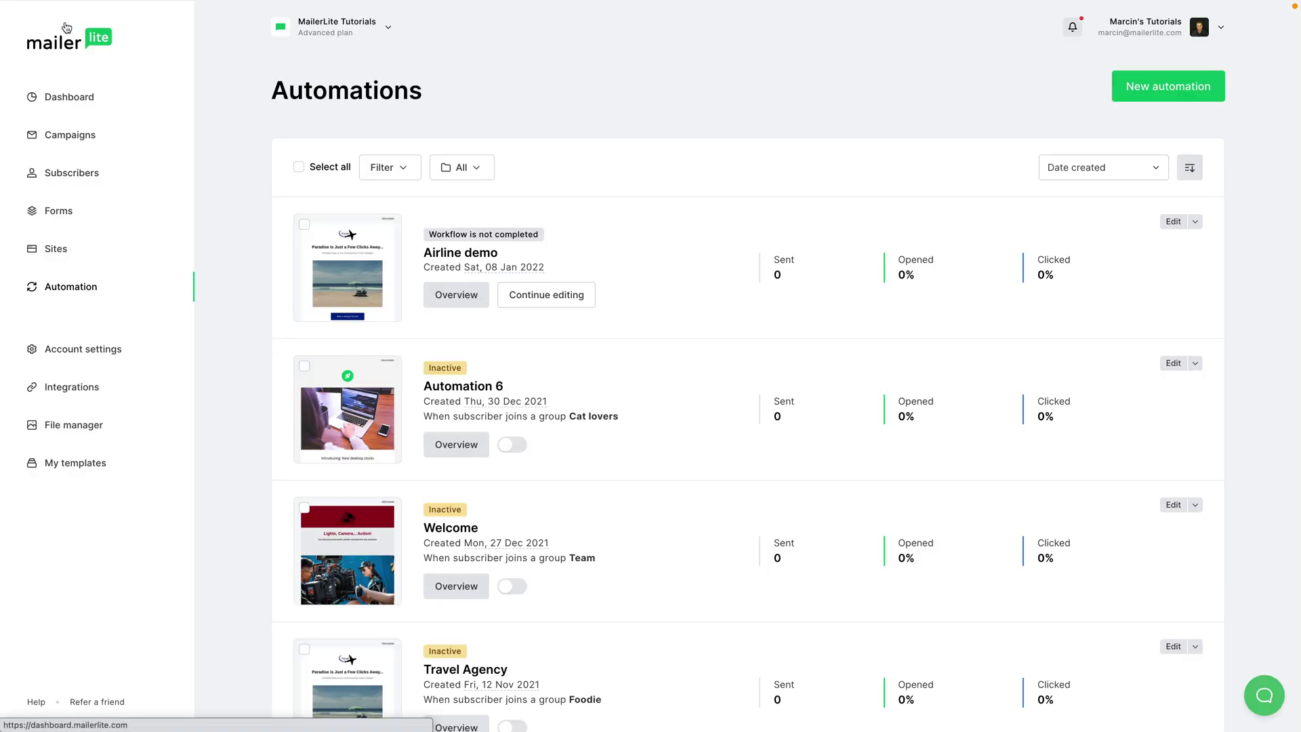
Open Travel Agency's Overview and review its four workflow emails, each with 0 recipients
{"action": "scroll", "coordinate": [572, 407], "scroll_direction": "down", "scroll_amount": 3}
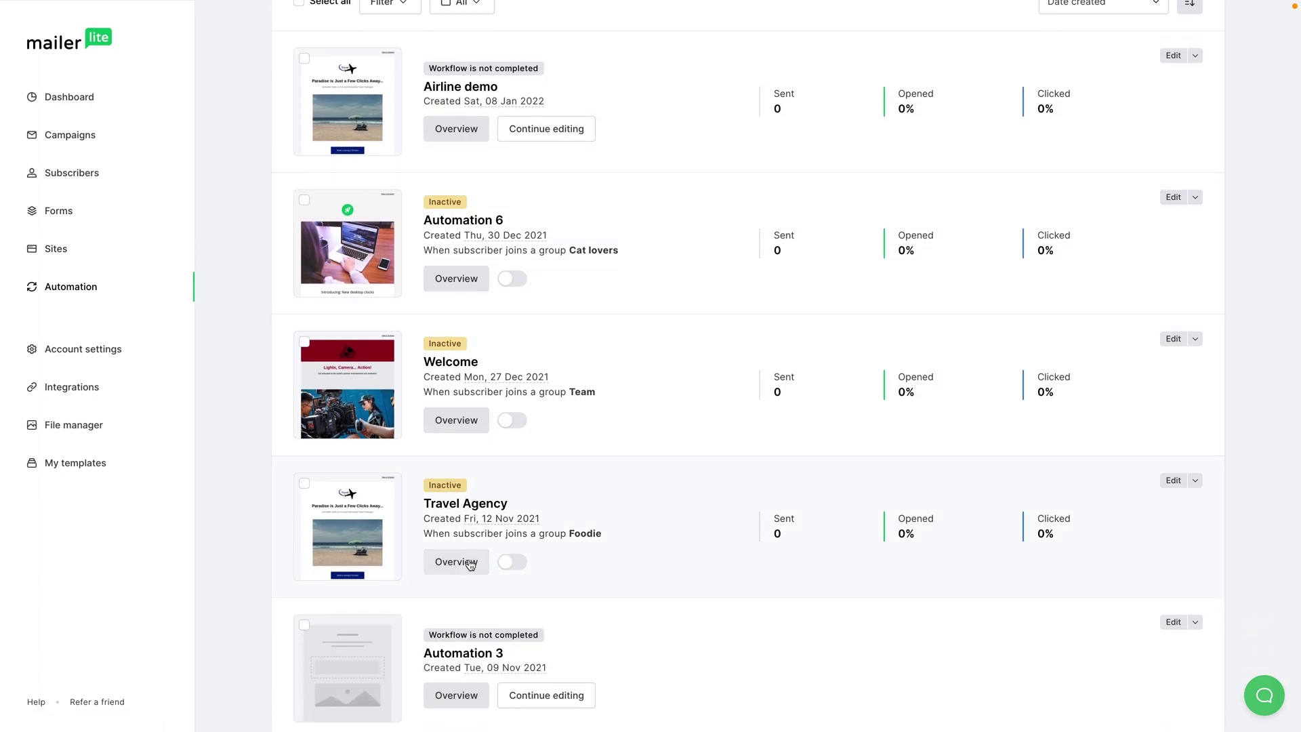
{"action": "left_click", "coordinate": [456, 562]}
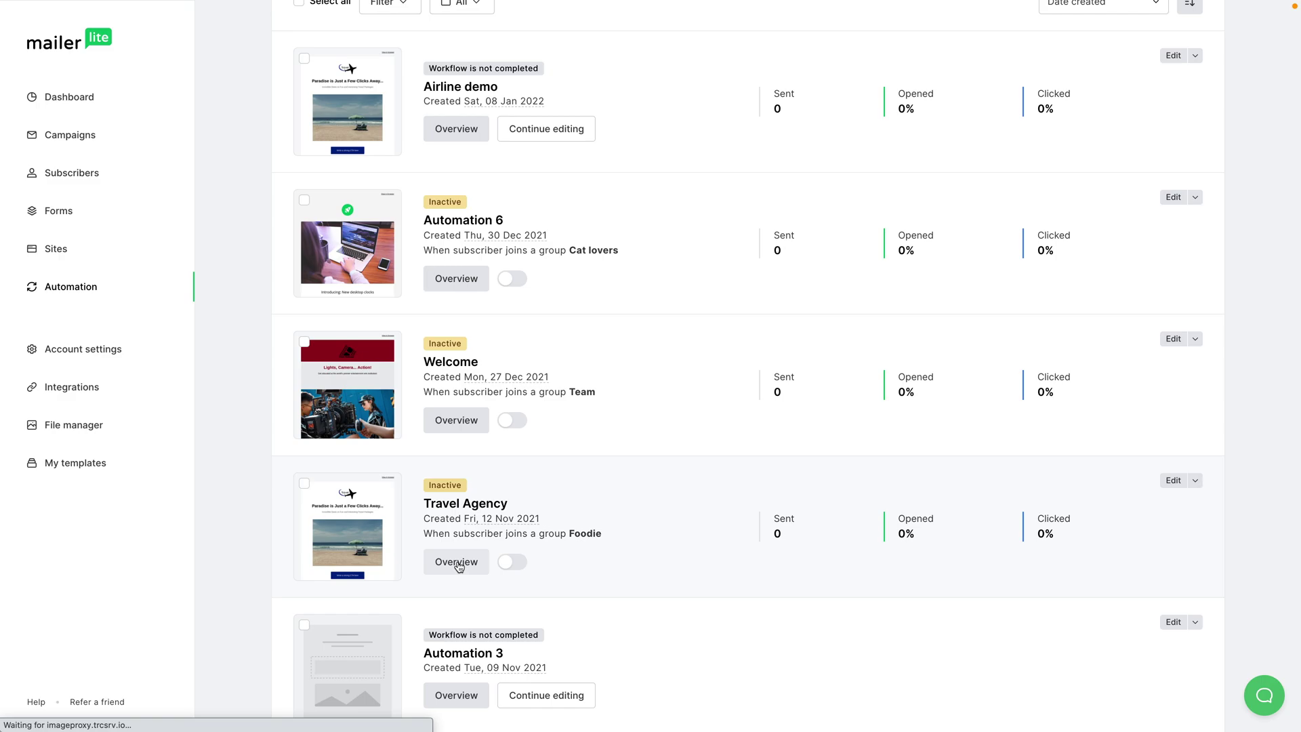
{"action": "scroll", "coordinate": [458, 567], "scroll_direction": "down", "scroll_amount": 10}
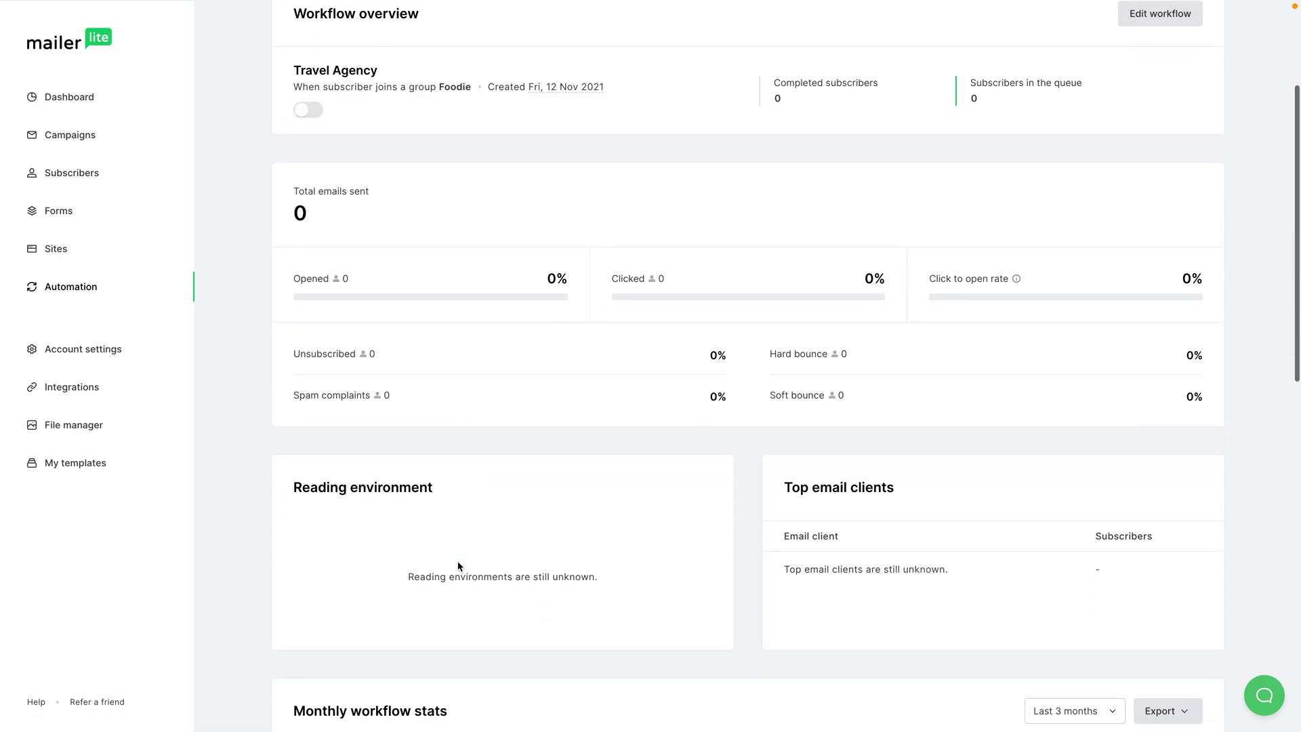
{"action": "scroll", "coordinate": [457, 567], "scroll_direction": "down", "scroll_amount": 4}
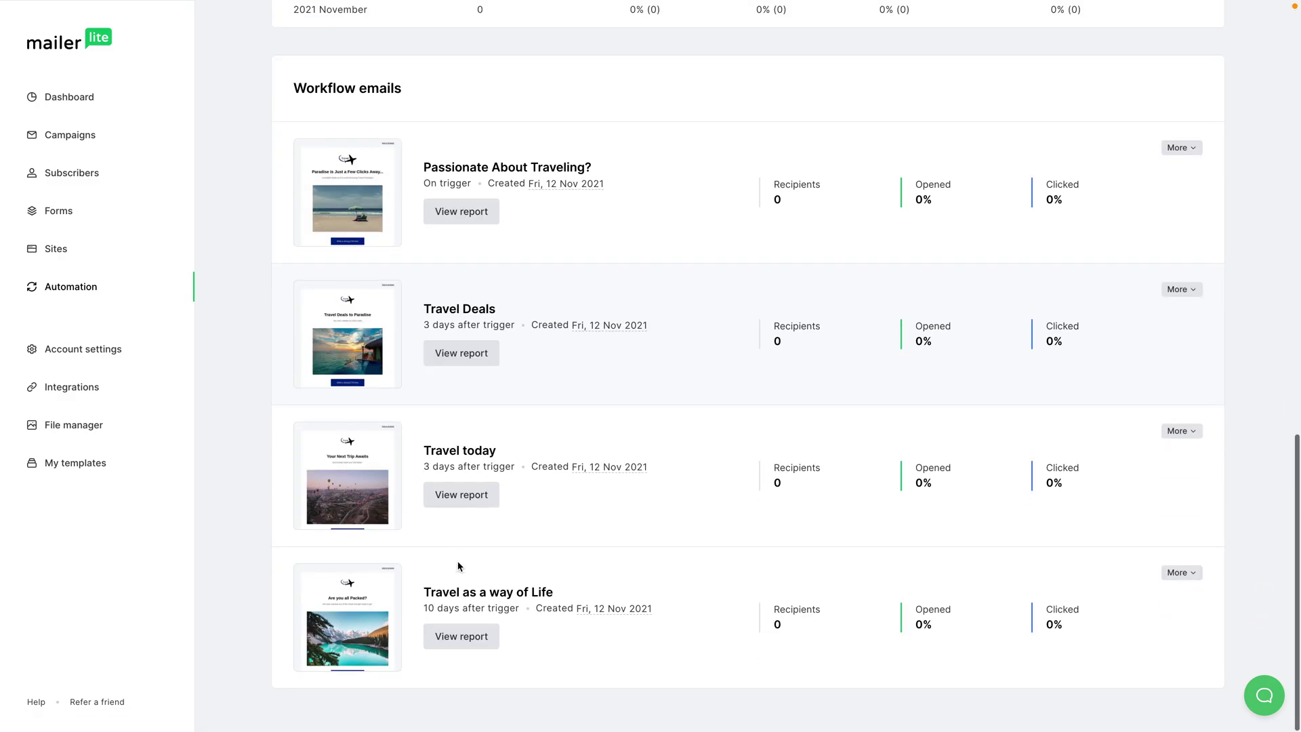
{"action": "mouse_move", "coordinate": [380, 298]}
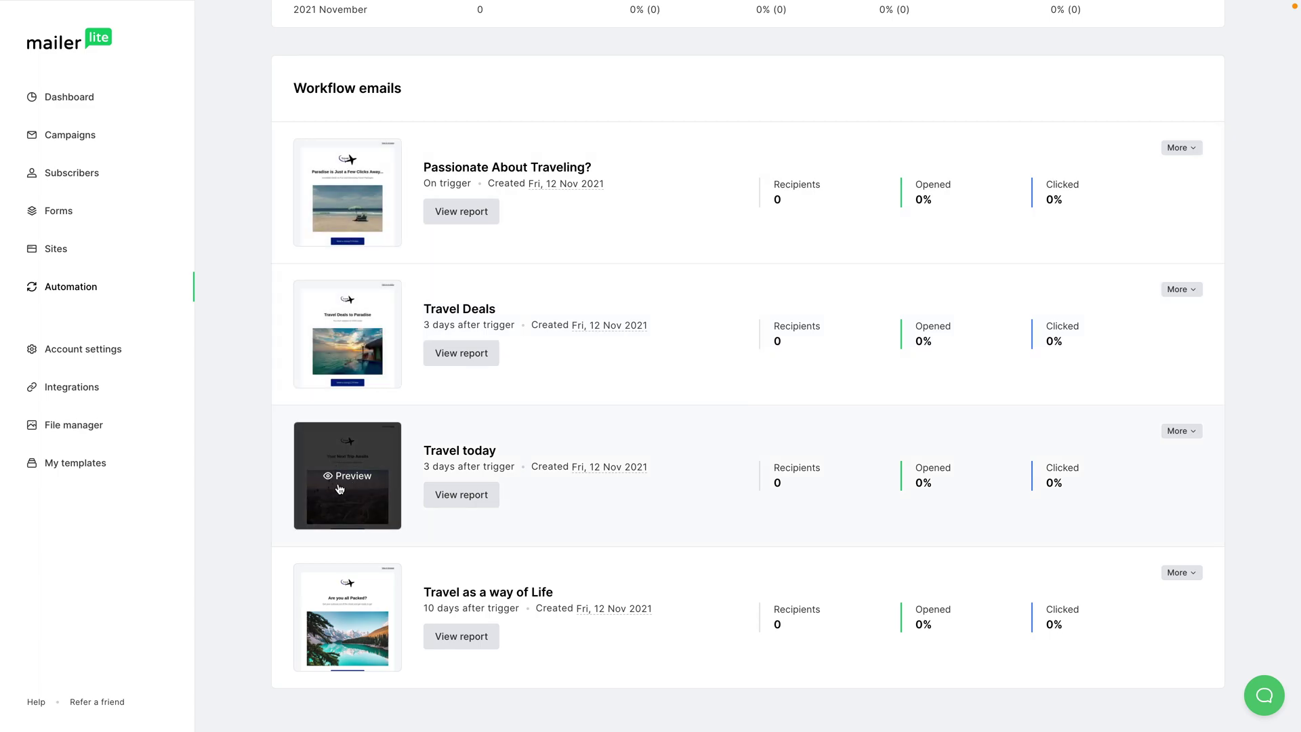
{"action": "mouse_move", "coordinate": [355, 598]}
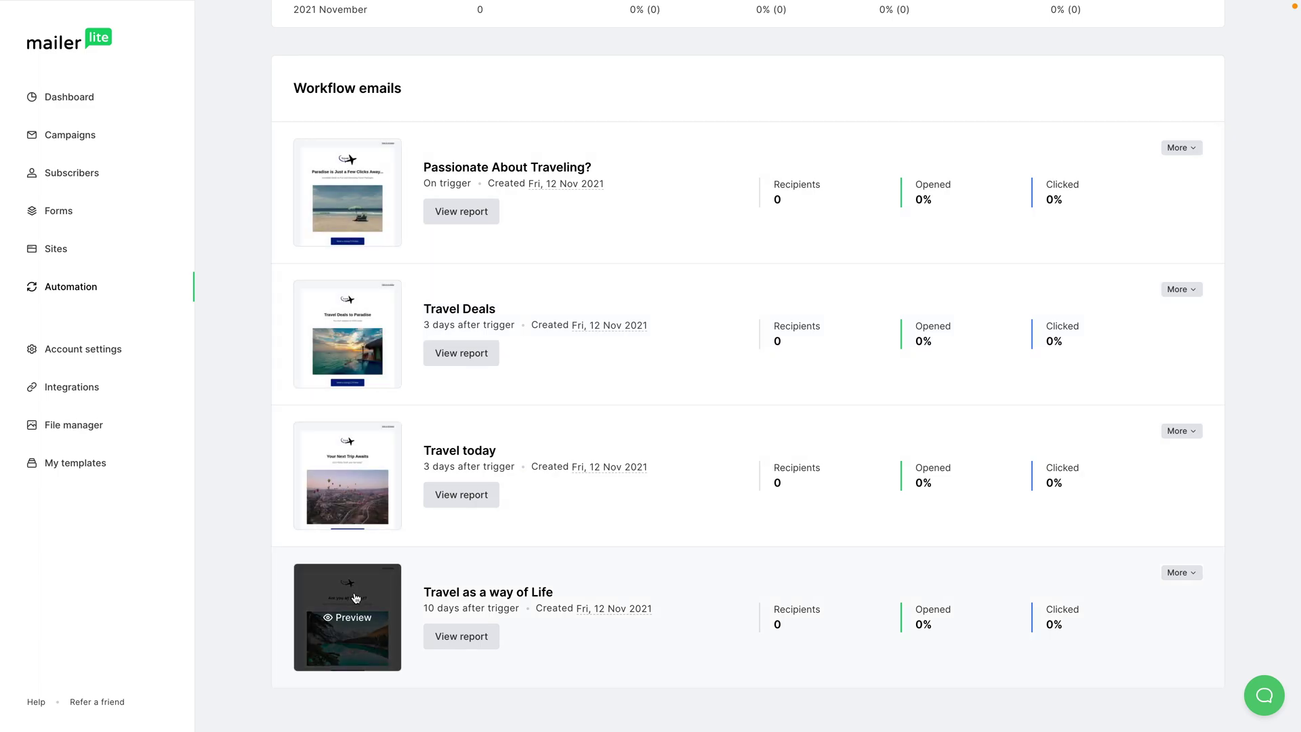